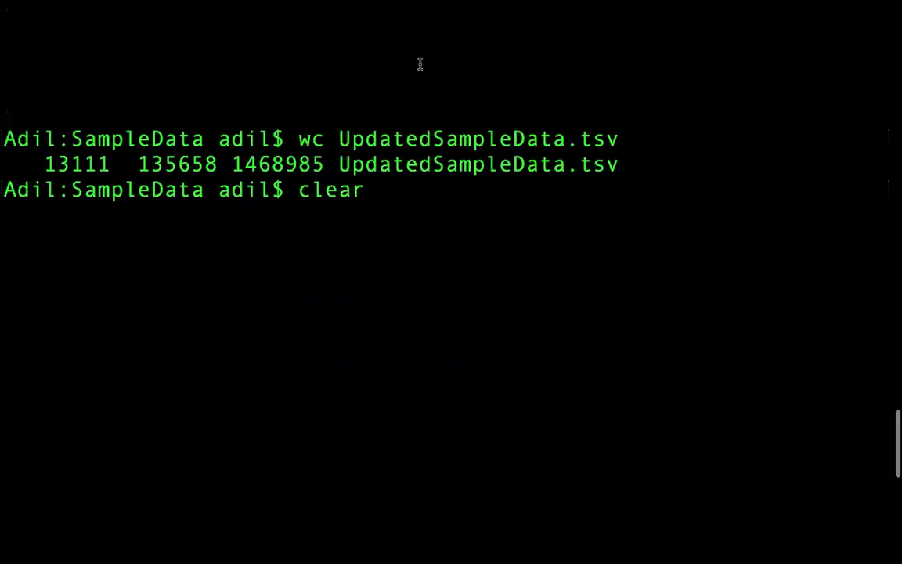
Compare the line count of UpdatedSampleData.tsv in the earlier wc output with the listed split files xaa through xan.
double_click(77, 166)
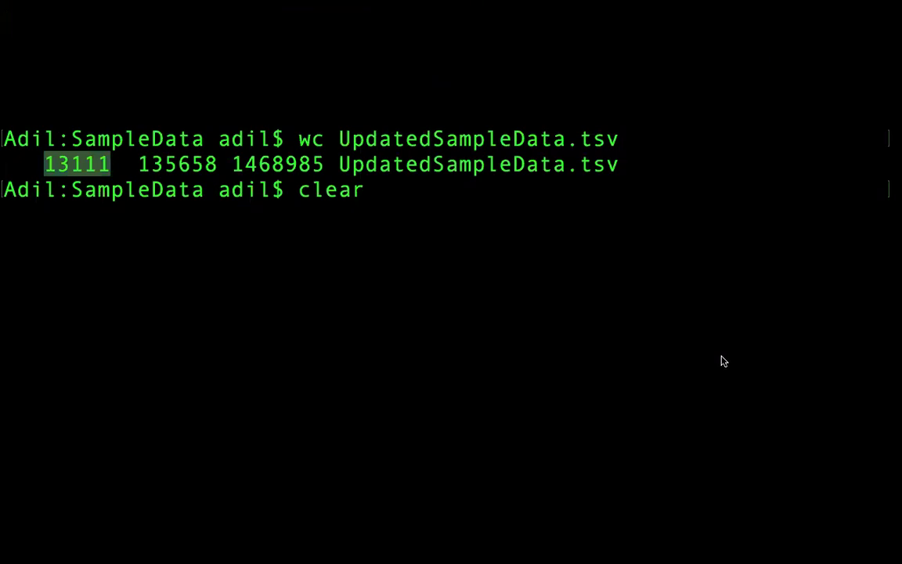
left_click(70, 161)
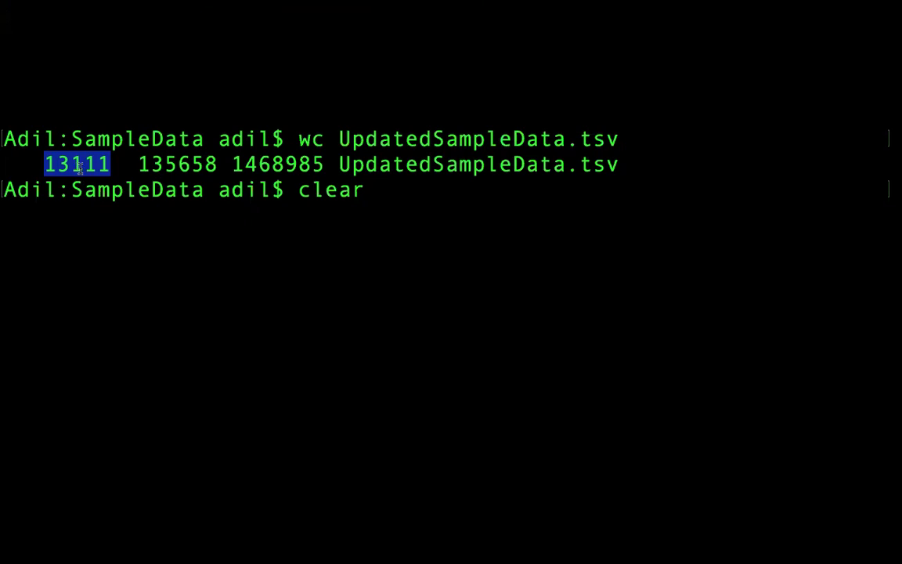
left_click(81, 164)
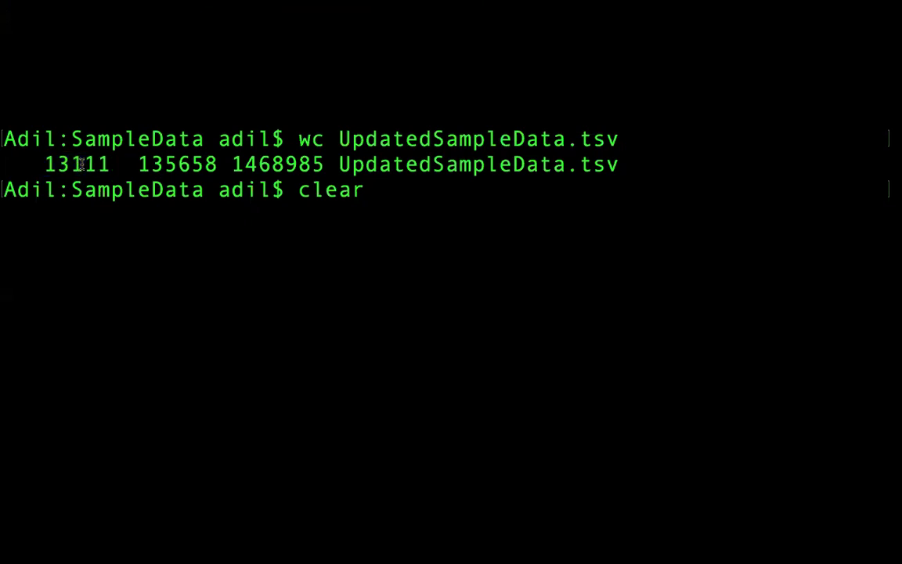
double_click(80, 163)
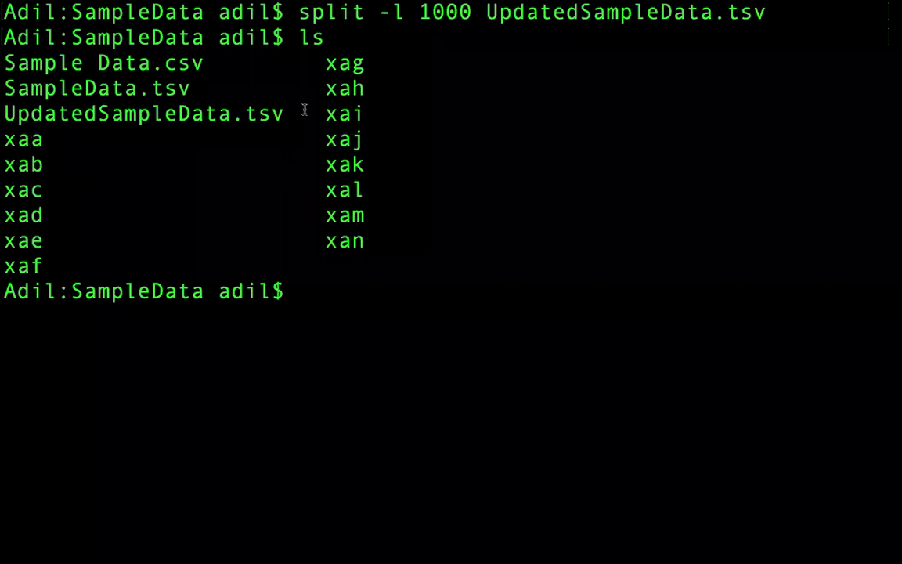
double_click(32, 137)
double_click(35, 184)
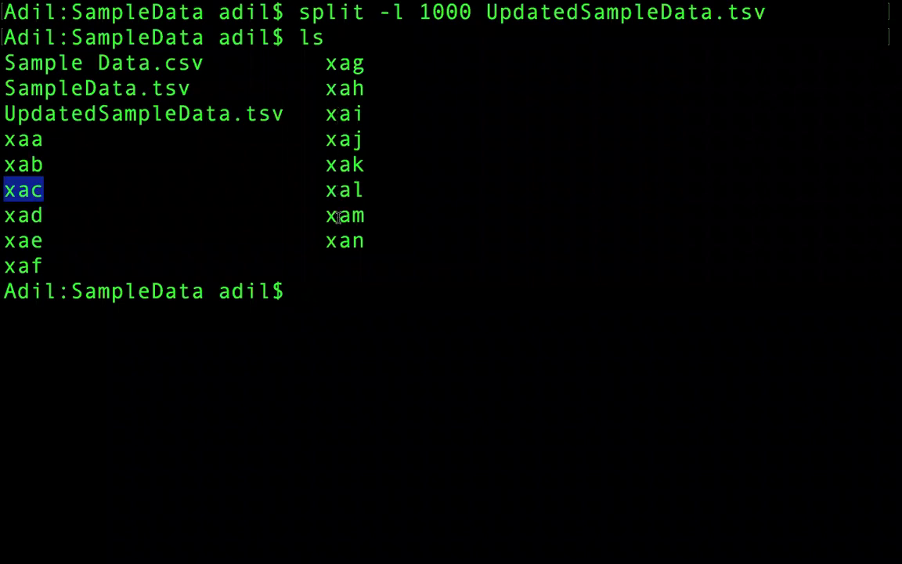
double_click(342, 242)
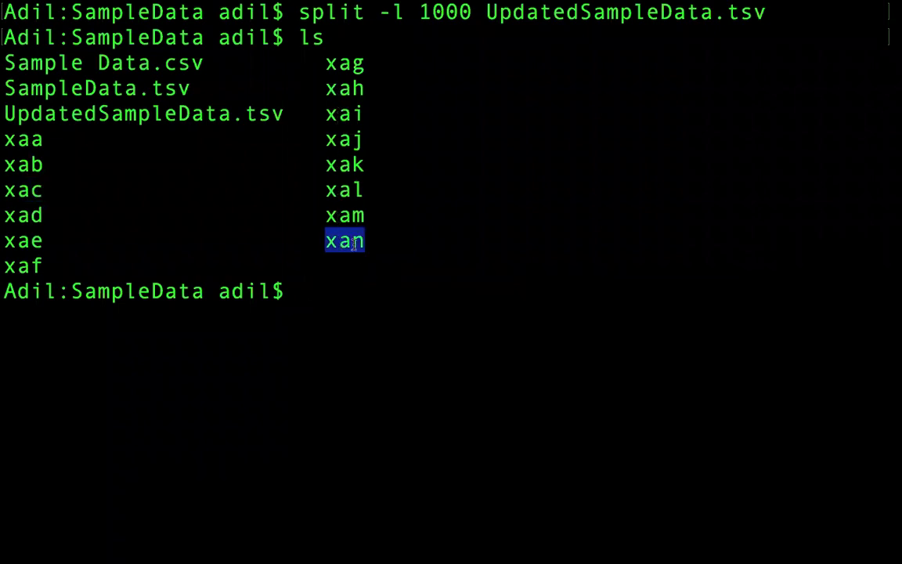
left_click(353, 244)
double_click(353, 243)
scroll(346, 241, "up", 2)
scroll(346, 241, "up", 10)
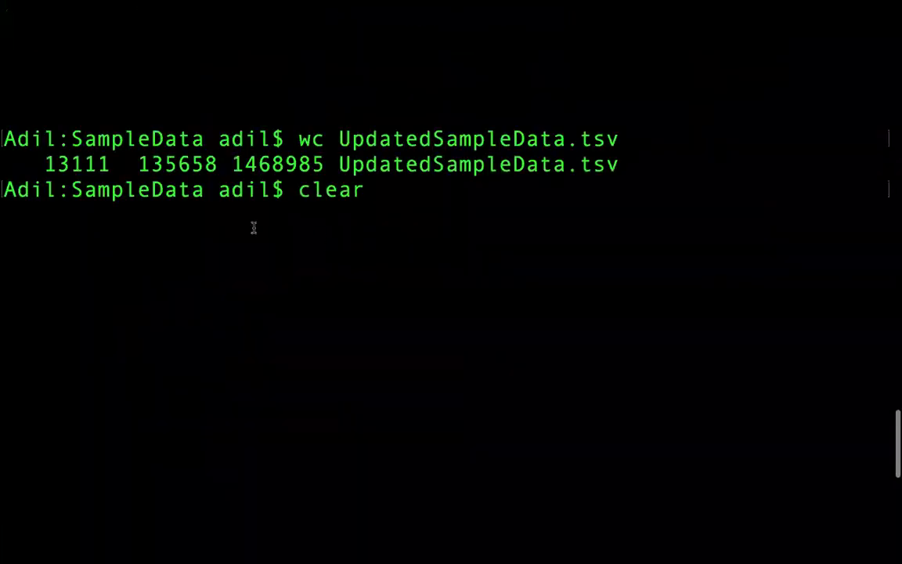
double_click(72, 166)
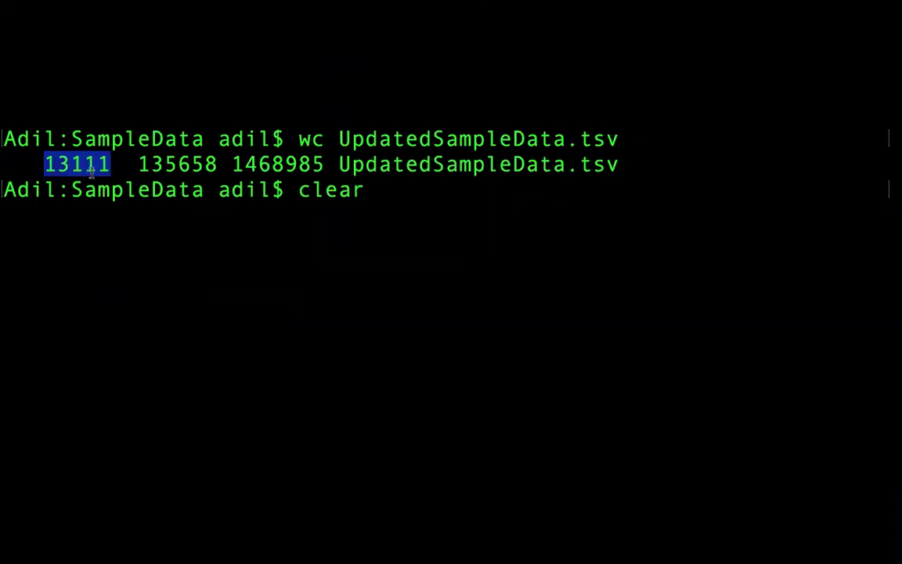
left_click(73, 166)
left_click_drag(71, 165, 107, 166)
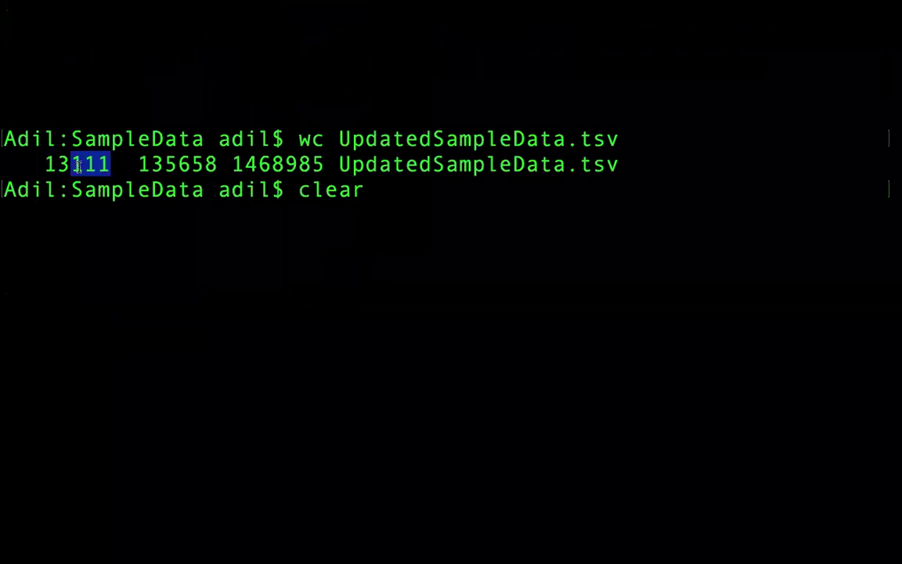
left_click(78, 150)
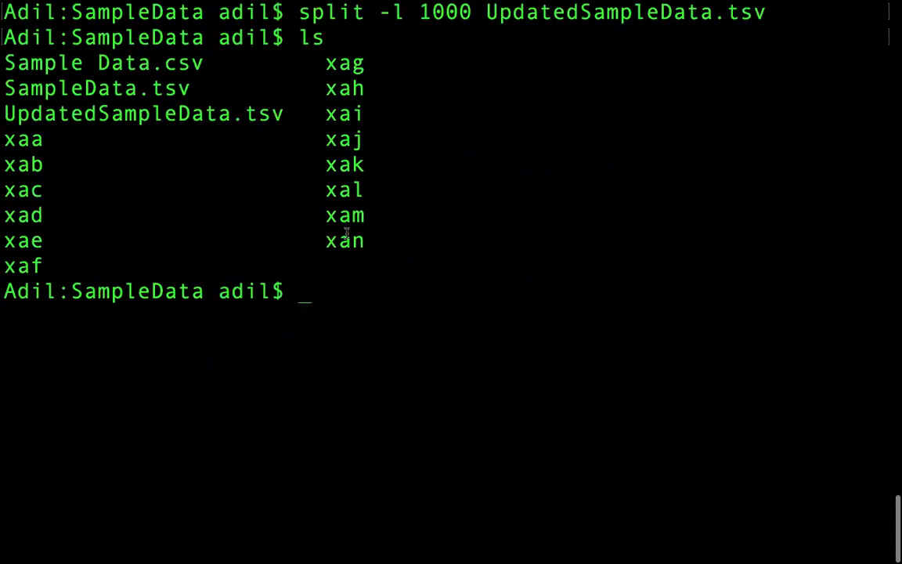
Count the lines, words and bytes of the last split file, xan, with wc and highlight its line count.
double_click(343, 238)
left_click(414, 319)
type("wc xan")
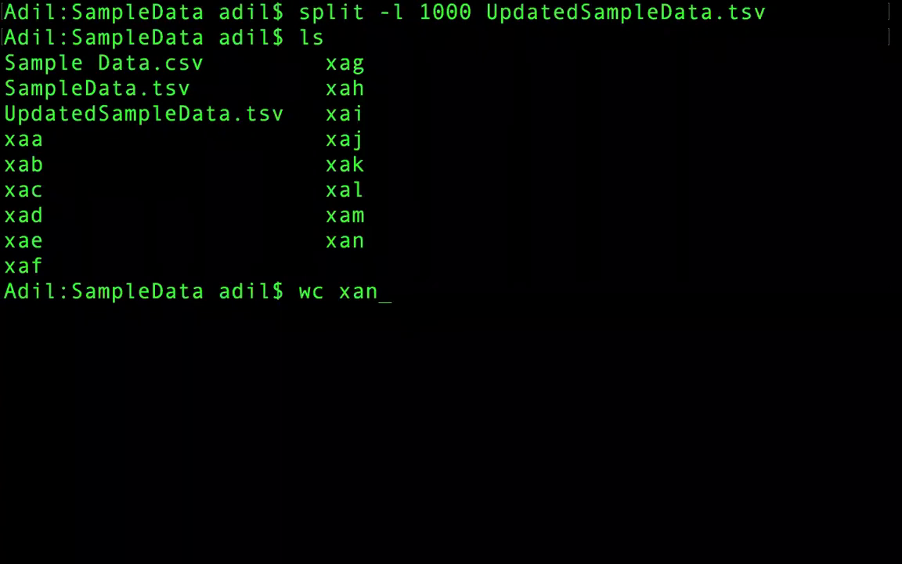
key("Return")
double_click(77, 318)
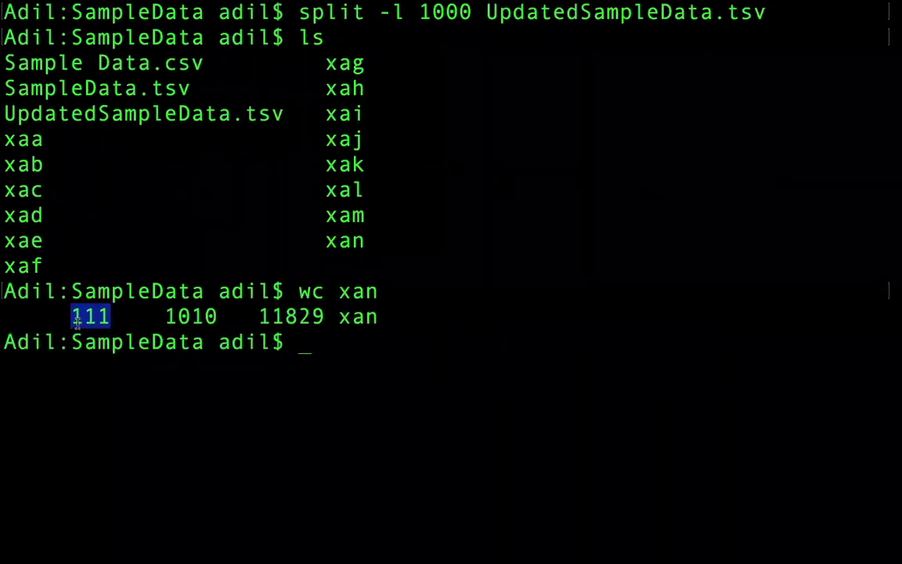
left_click(77, 317)
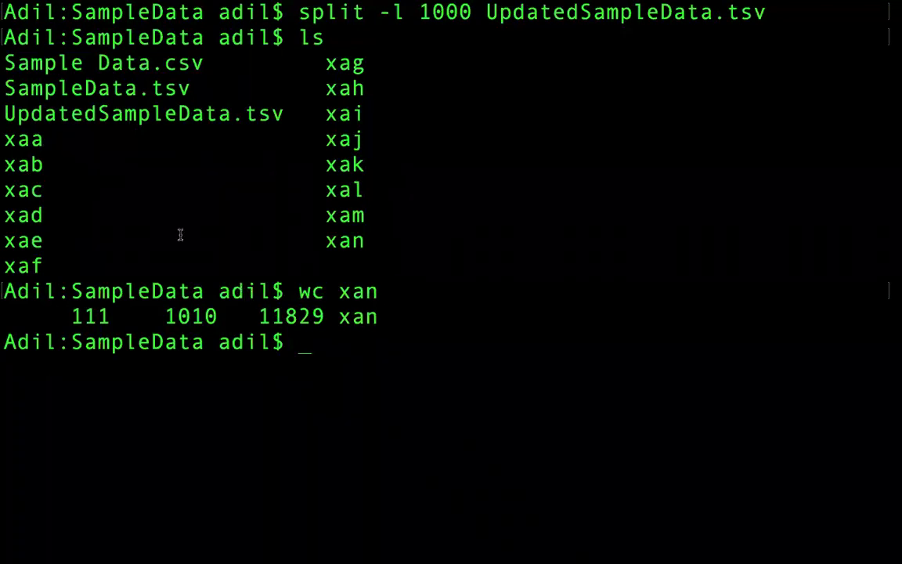
Run wc on the split files xaa, xac and xam to compare their line counts with xan.
type("wc xaa")
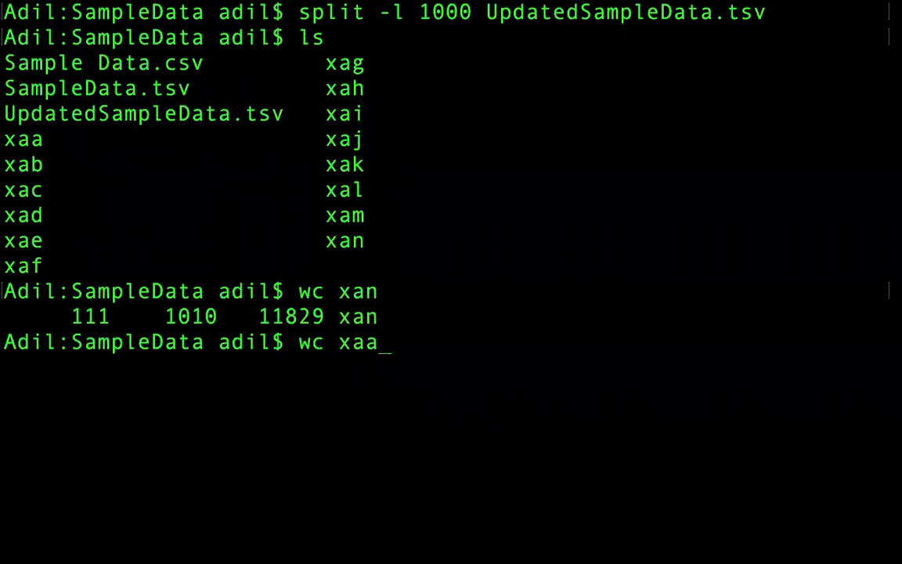
key("Return")
type("wc x")
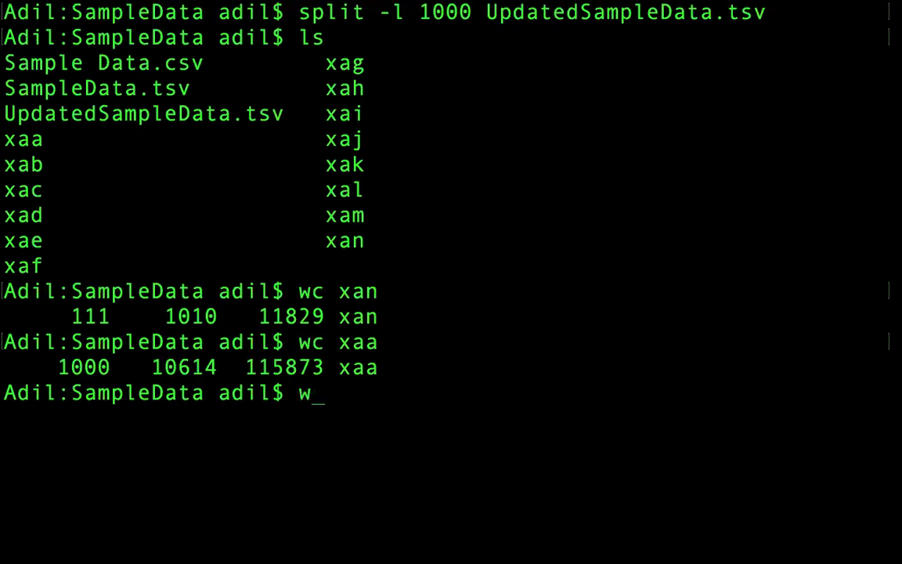
type("ac")
key("Return")
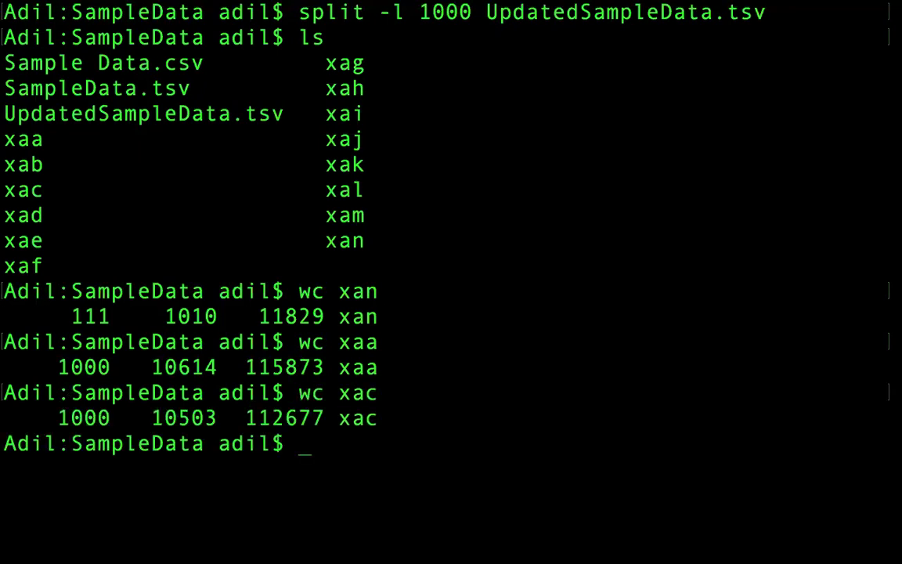
type("wc xa")
type("m")
key("Return")
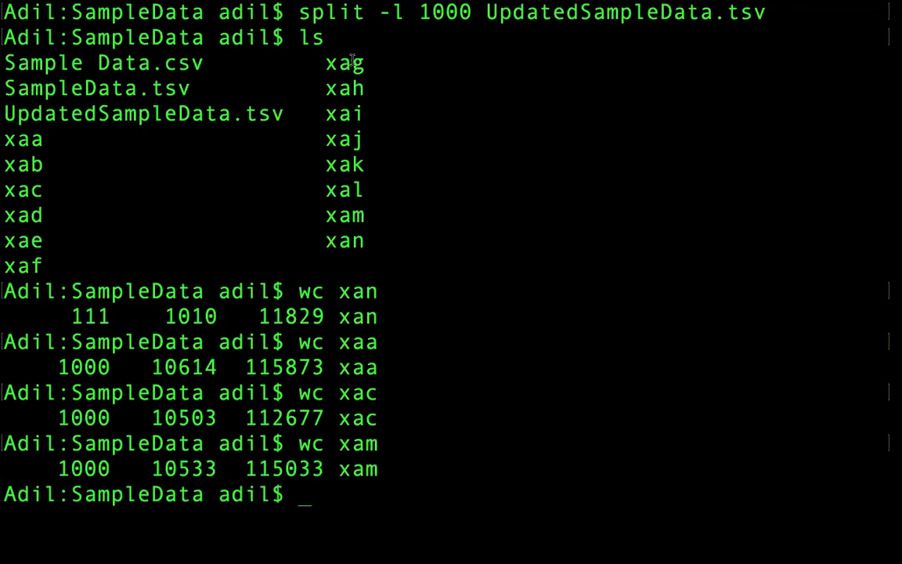
double_click(349, 239)
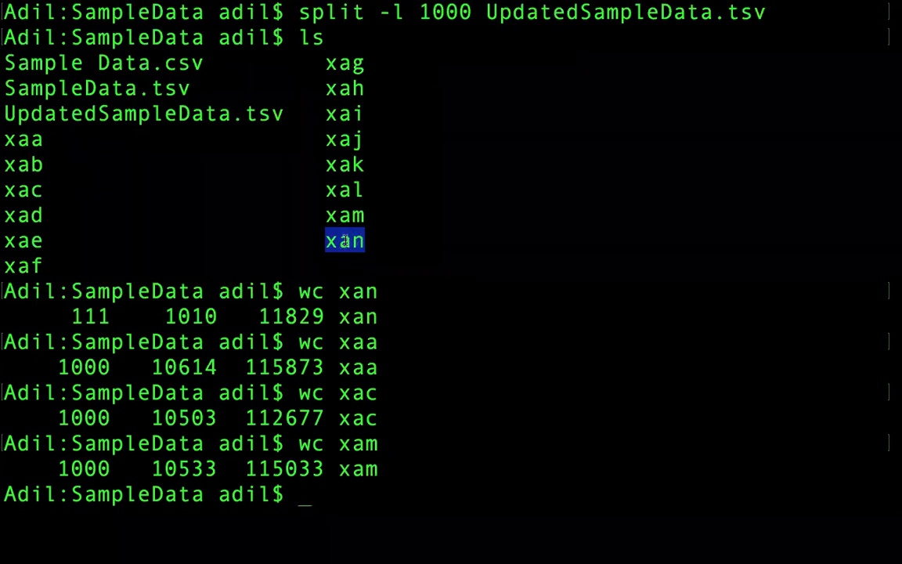
left_click(346, 247)
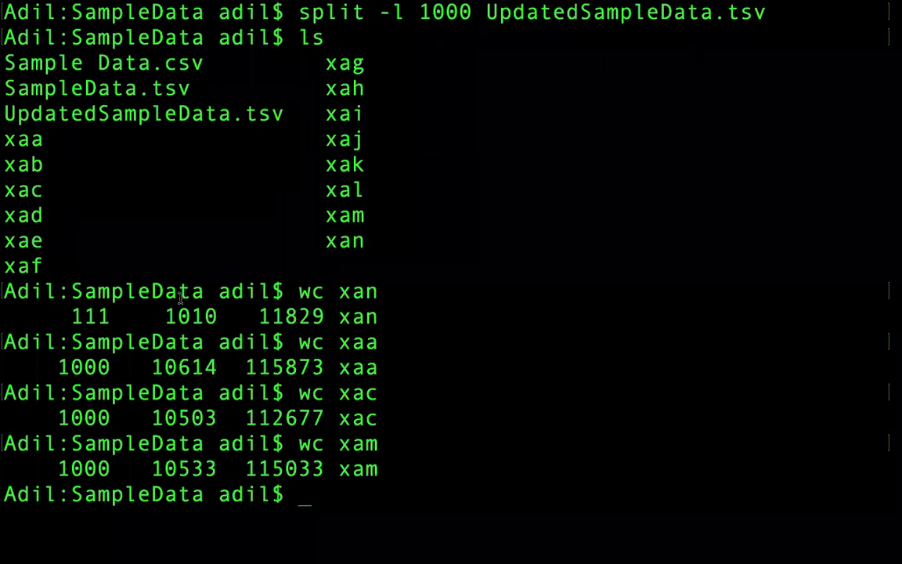
Clear the terminal, print the contents of xaa with cat and look through its records.
type("clear")
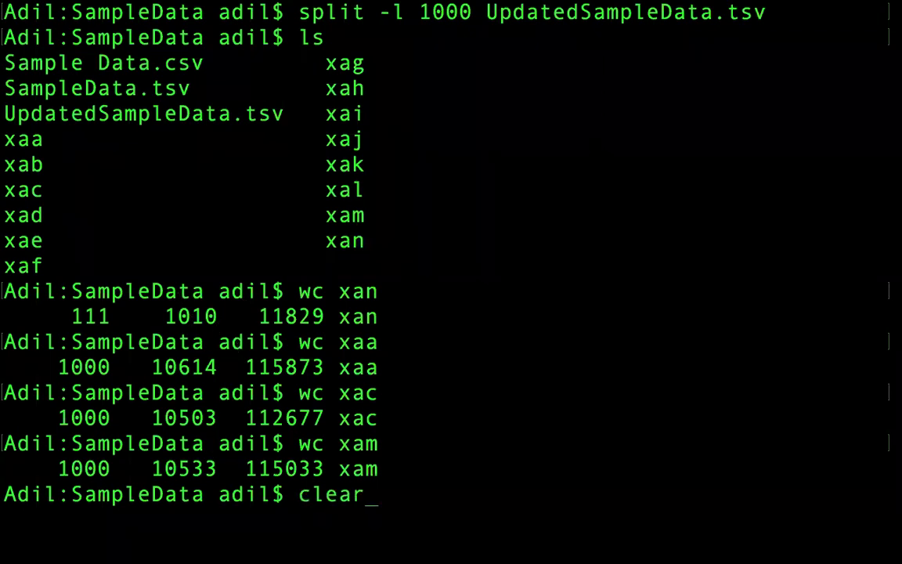
key("Return")
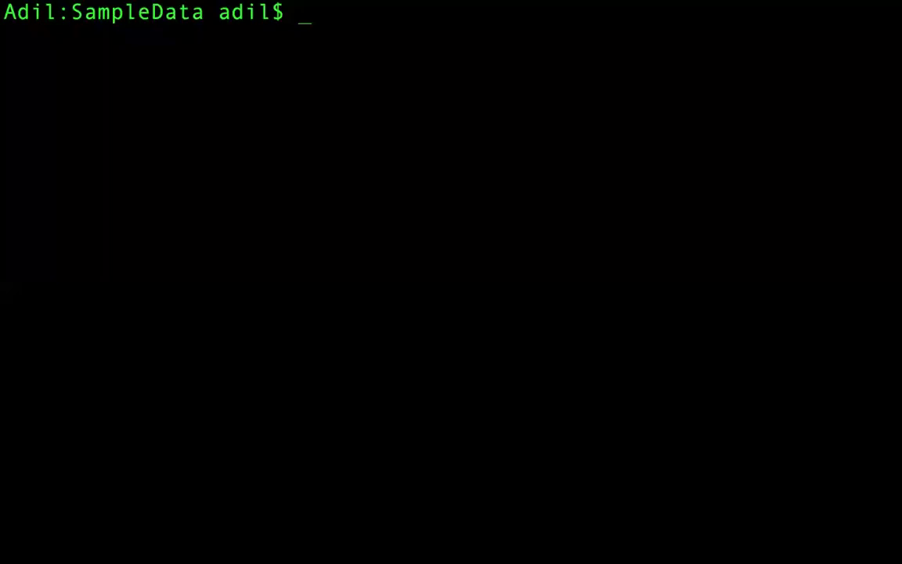
type("cat xaa")
key("Return")
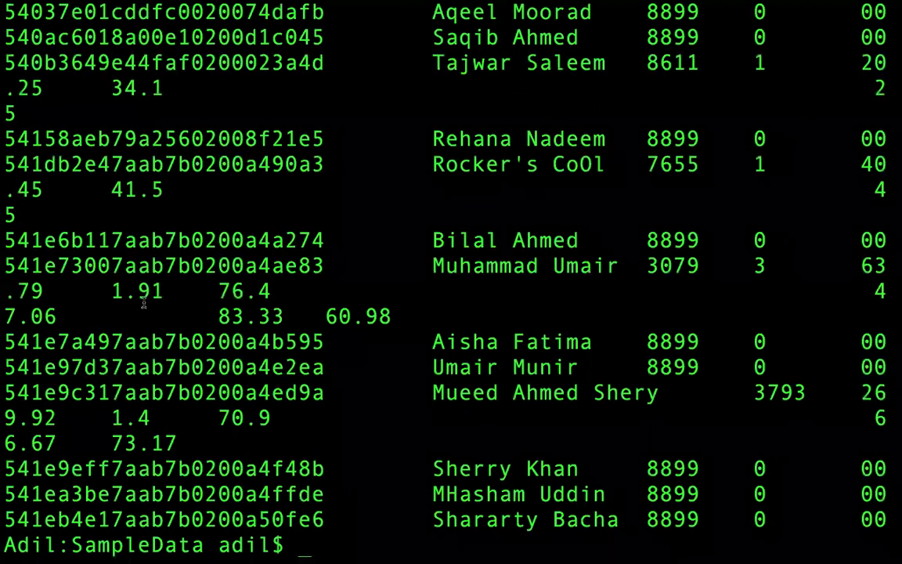
scroll(130, 156, "up", 5)
scroll(130, 157, "up", 15)
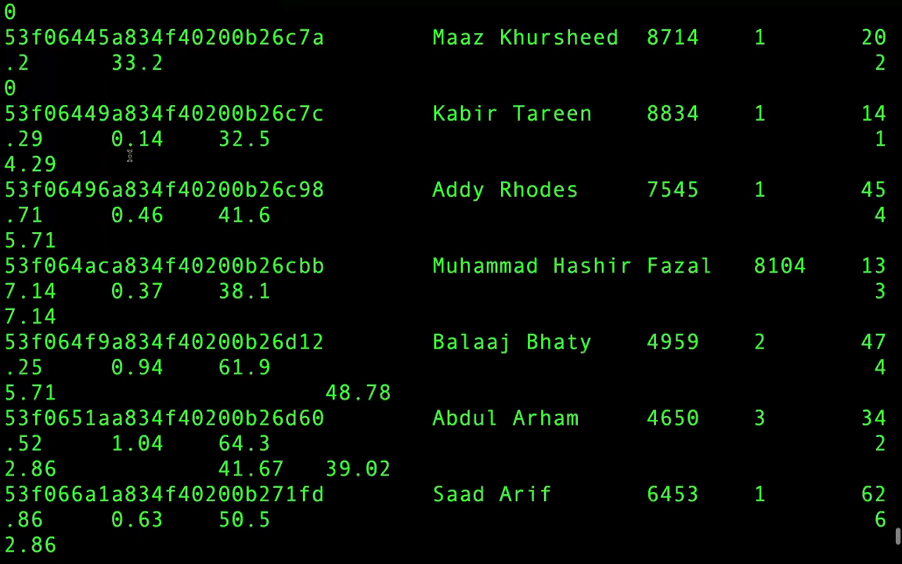
scroll(131, 156, "up", 20)
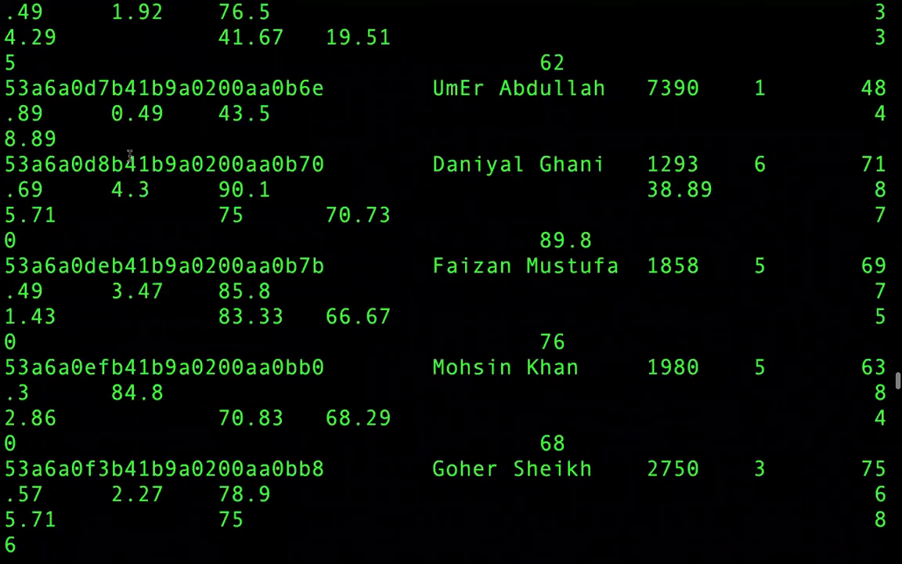
scroll(130, 155, "up", 20)
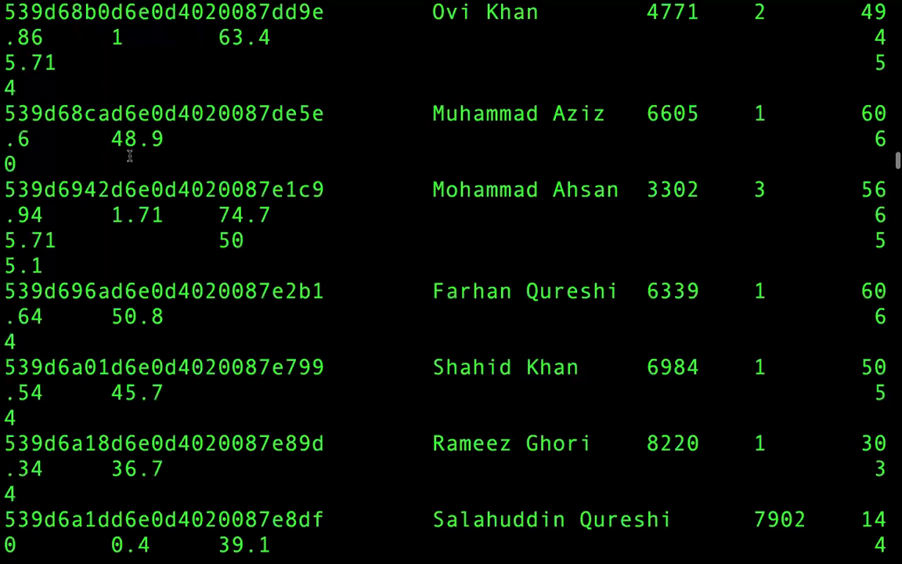
scroll(130, 155, "down", 20)
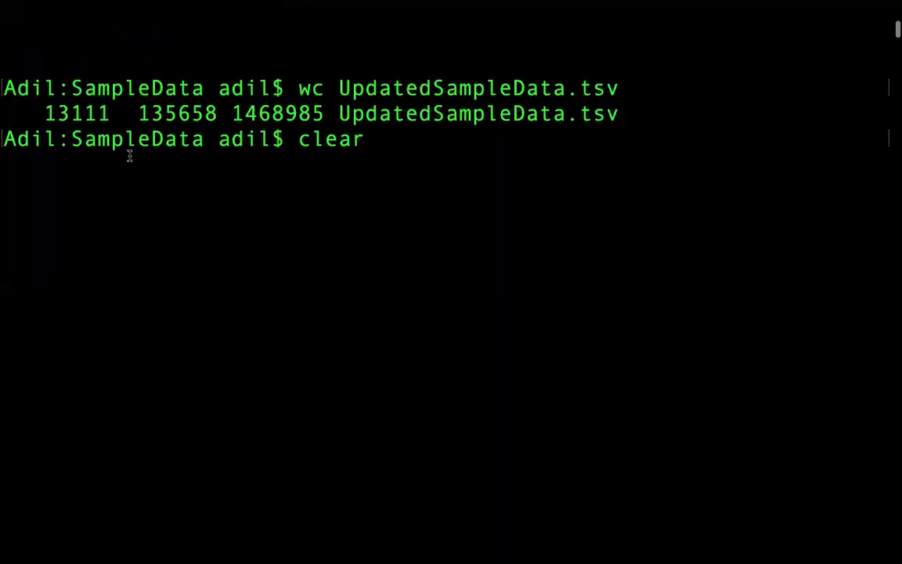
Clear the terminal and list the files in the SampleData folder.
type("cl")
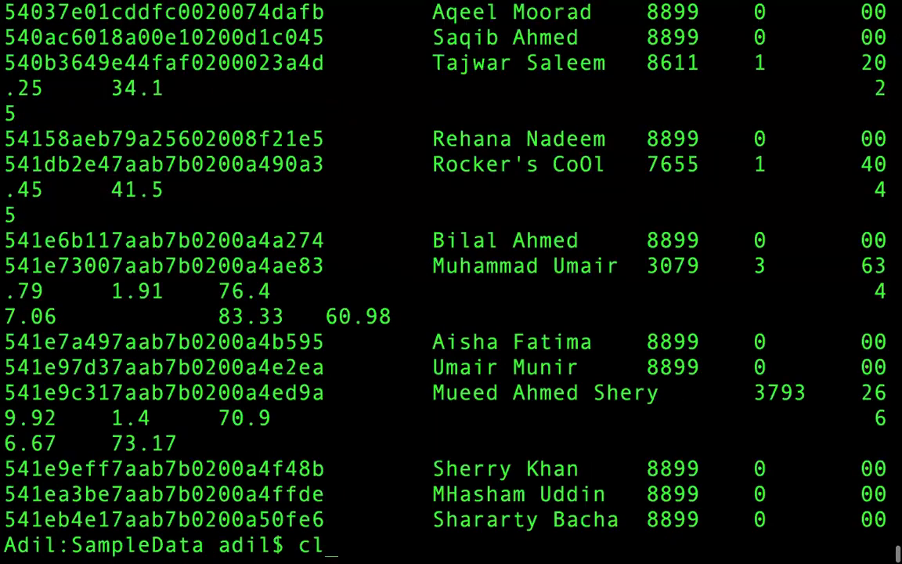
type("ear")
key("Return")
type("l")
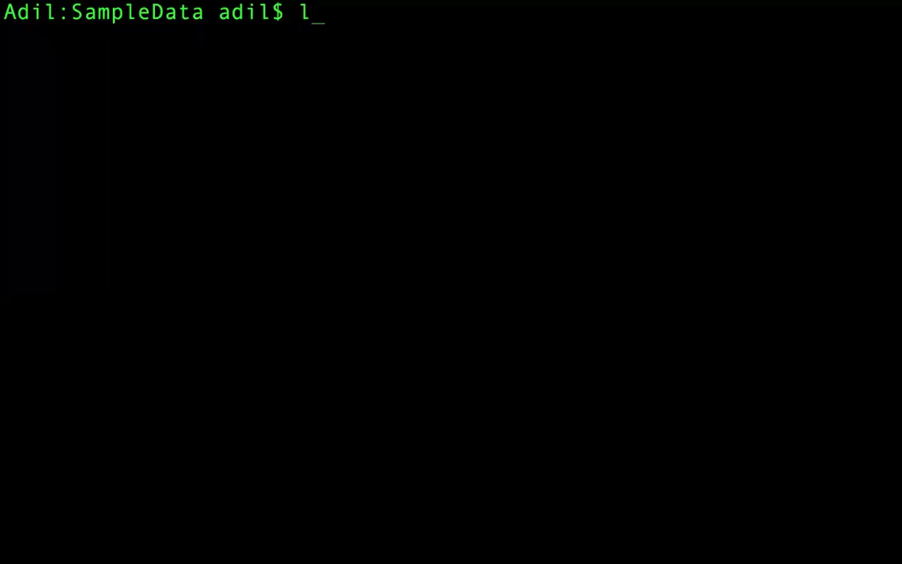
type("s")
key("Return")
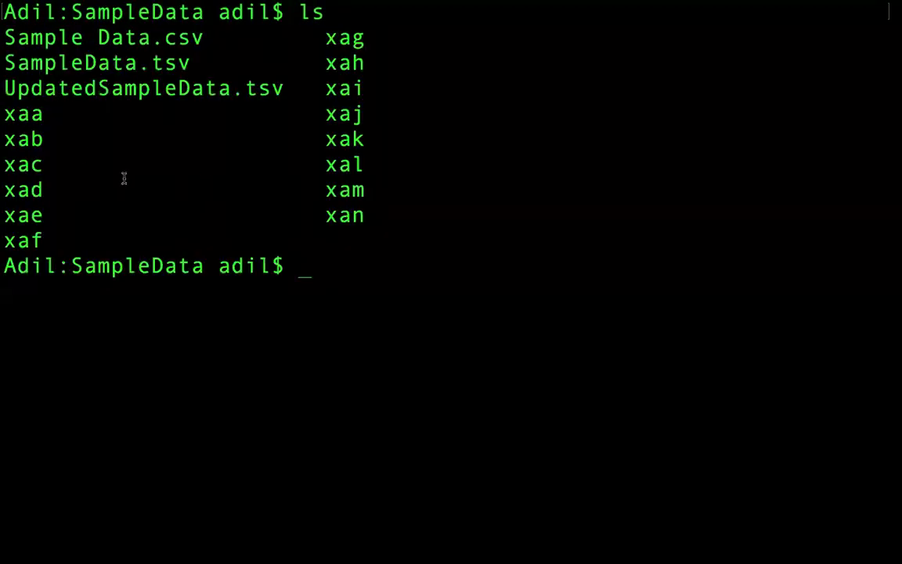
Switch to the SampleData folder in Finder and move all split files from xaa through xan to the Trash.
key("ctrl+Left")
left_click(279, 296)
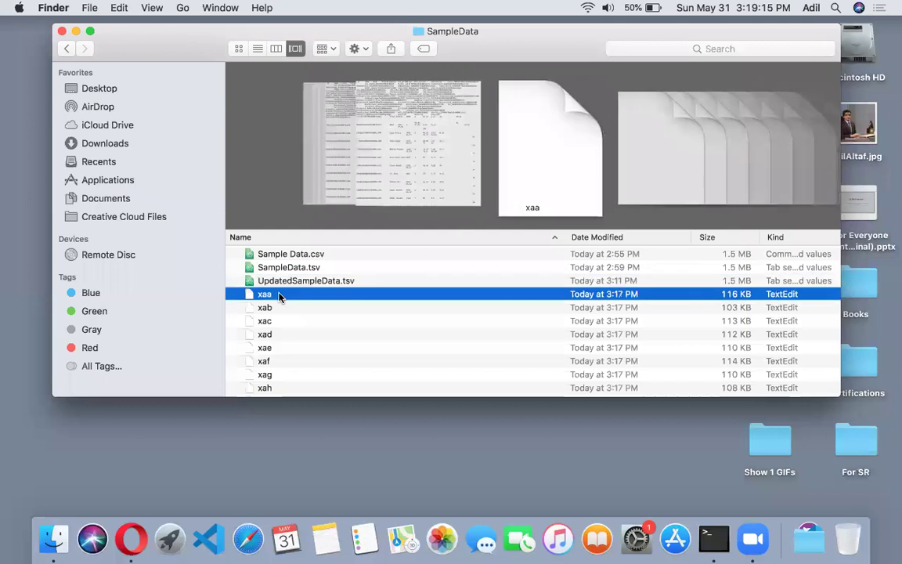
scroll(282, 329, "down", 3)
left_click(285, 387, "shift")
scroll(286, 294, "up", 3)
left_click_drag(273, 306, 848, 539)
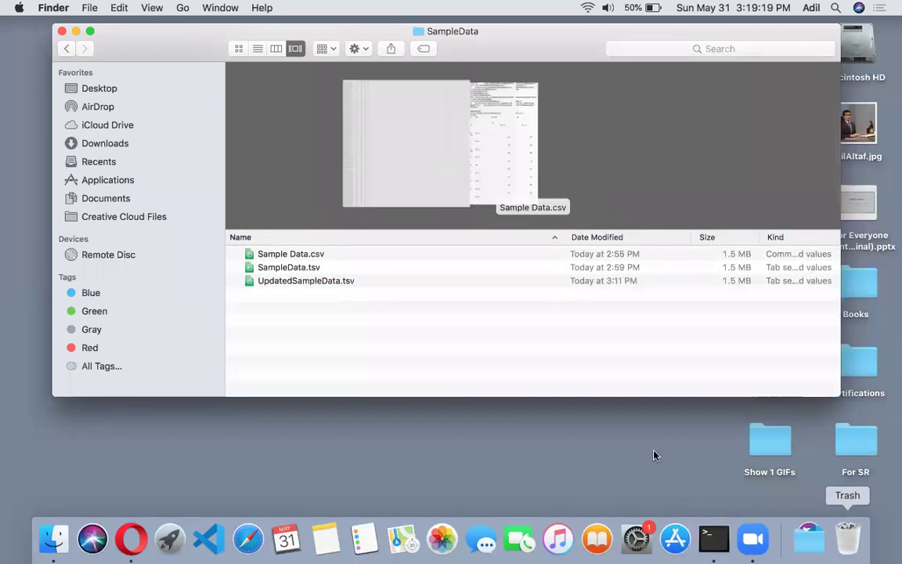
Return to Terminal, clear the screen and list the files remaining in the SampleData folder.
key("ctrl+Right")
type("clear")
key("Return")
type("ls")
key("Return")
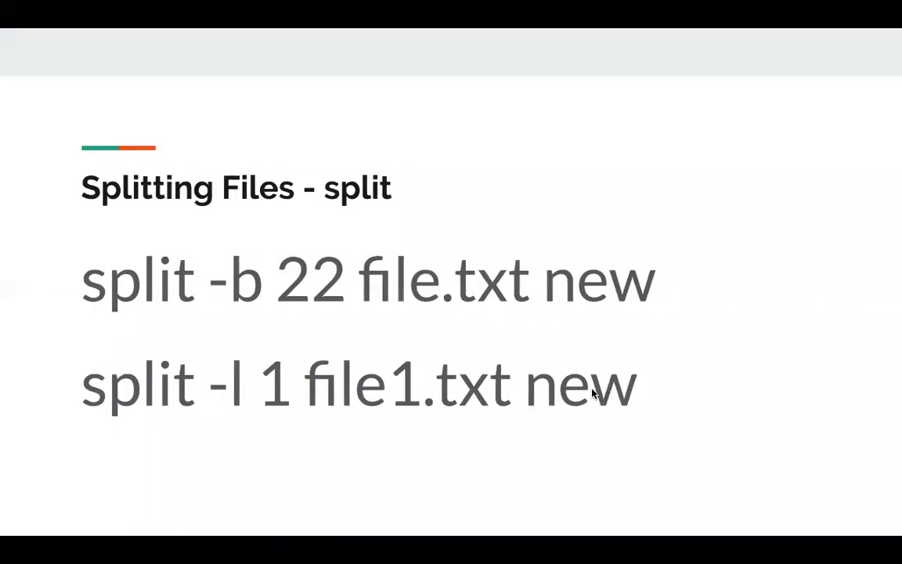
Switch to Terminal and split UpdatedSampleData.tsv into 100-line files with the name prefix sampledata.
type("split")
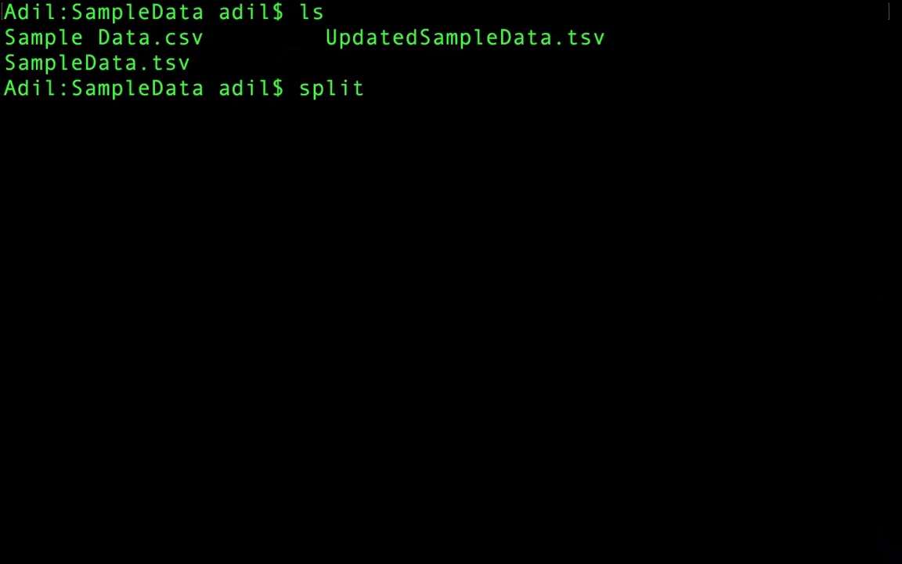
type(" -l 100")
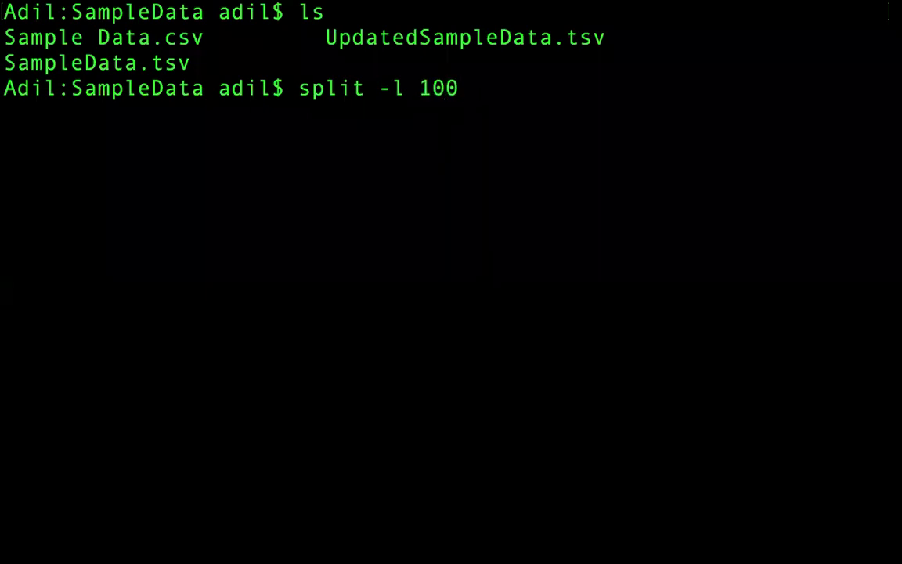
type(" Upd")
key("Tab")
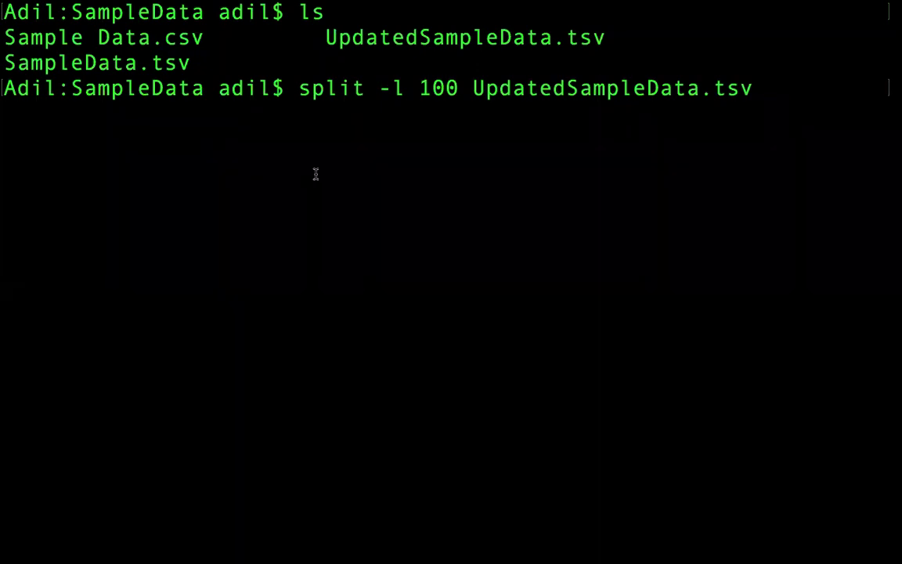
type("sampledata")
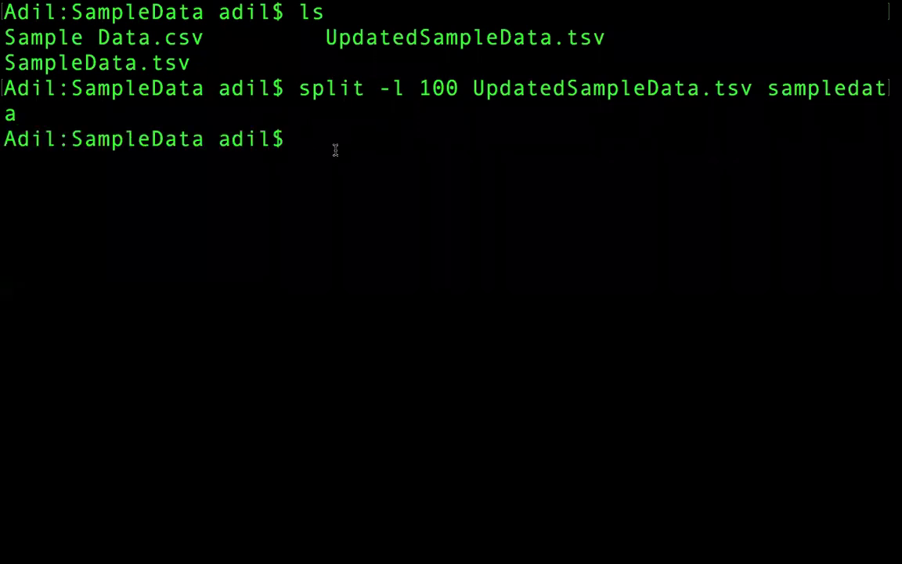
List the files in the SampleData folder and look through the listing, comparing it with the 100-line split command.
type("ls")
key("Return")
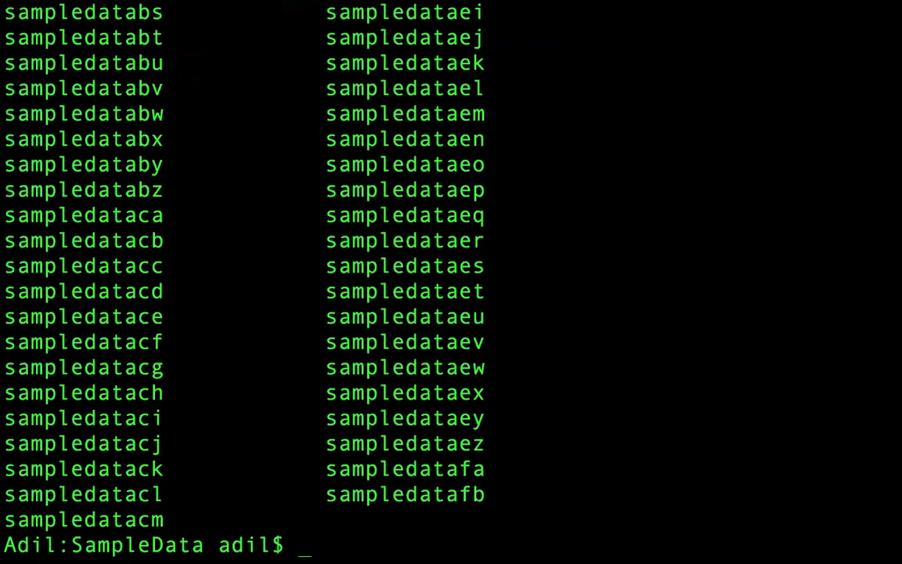
scroll(217, 212, "up", 1)
scroll(217, 213, "up", 15)
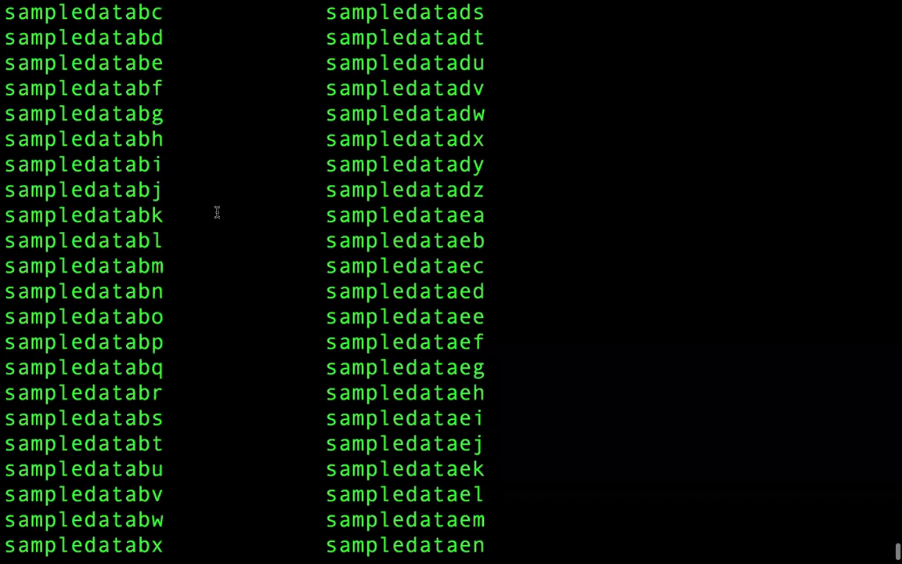
scroll(217, 212, "down", 5)
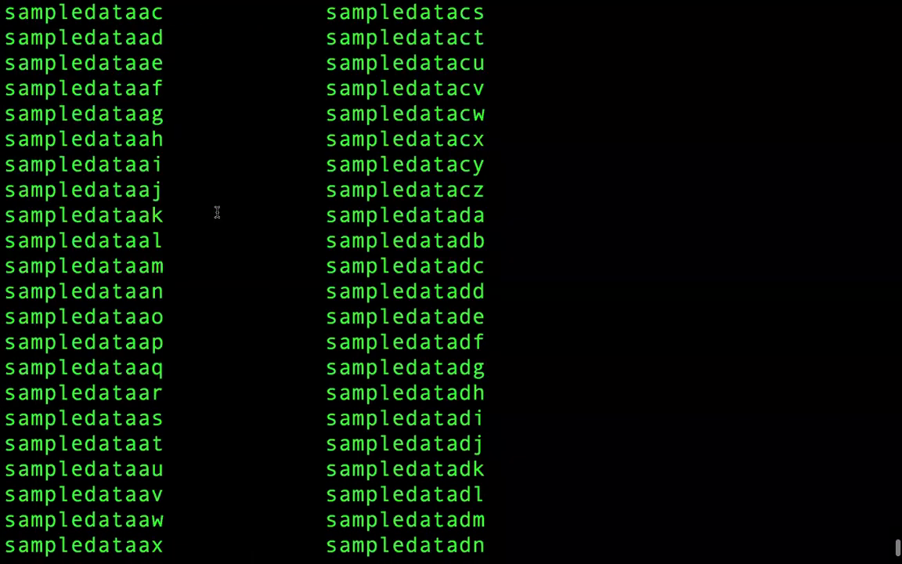
scroll(217, 212, "down", 10)
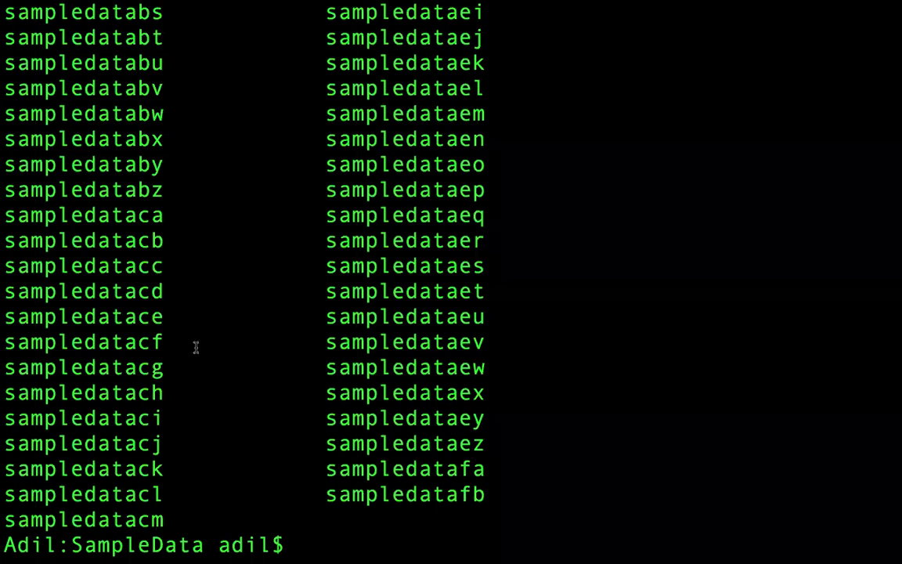
scroll(196, 347, "up", 10)
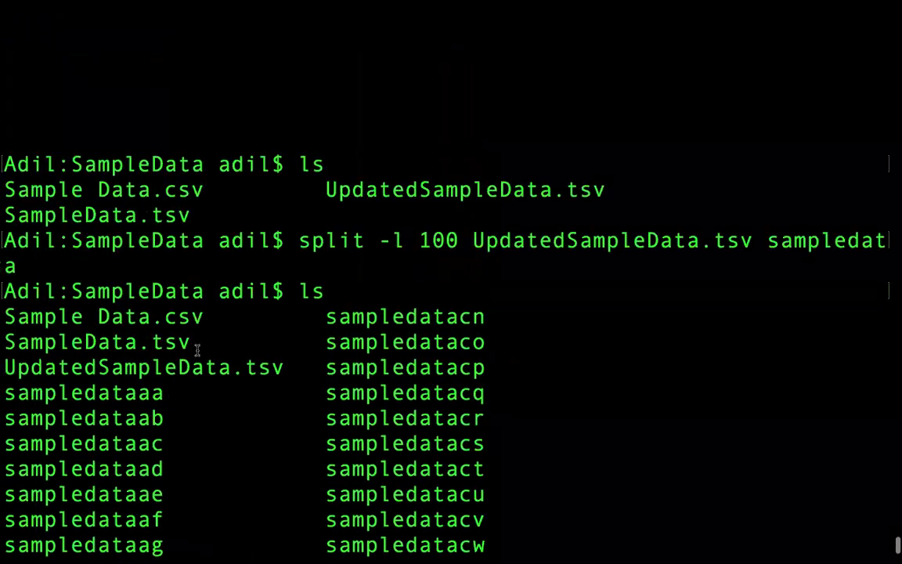
double_click(439, 243)
left_click(440, 243)
scroll(439, 243, "down", 15)
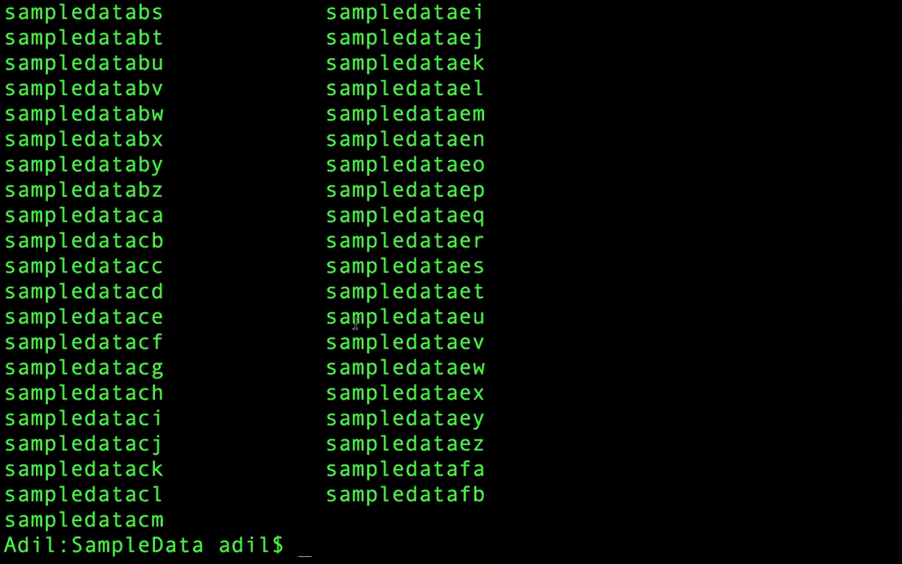
Switch to the SampleData folder in Finder, enlarge its window and select all split files from sampledataaa through sampledatafb.
key("ctrl+Left")
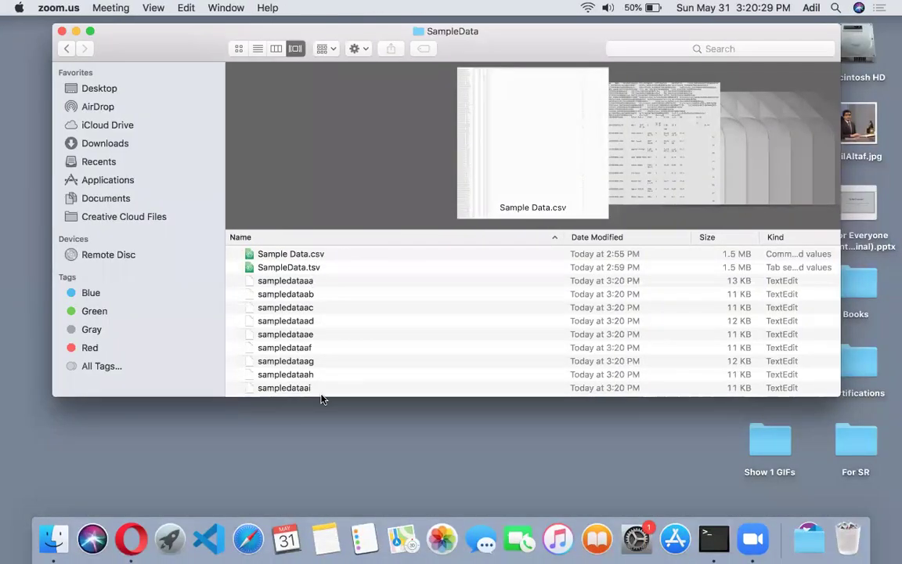
left_click_drag(324, 425, 323, 464)
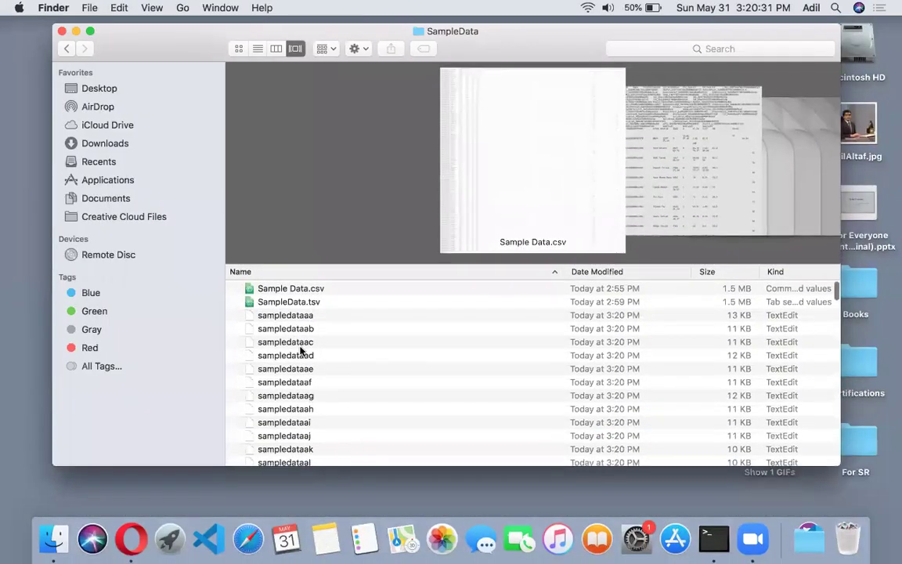
left_click(296, 317)
scroll(297, 317, "down", 20)
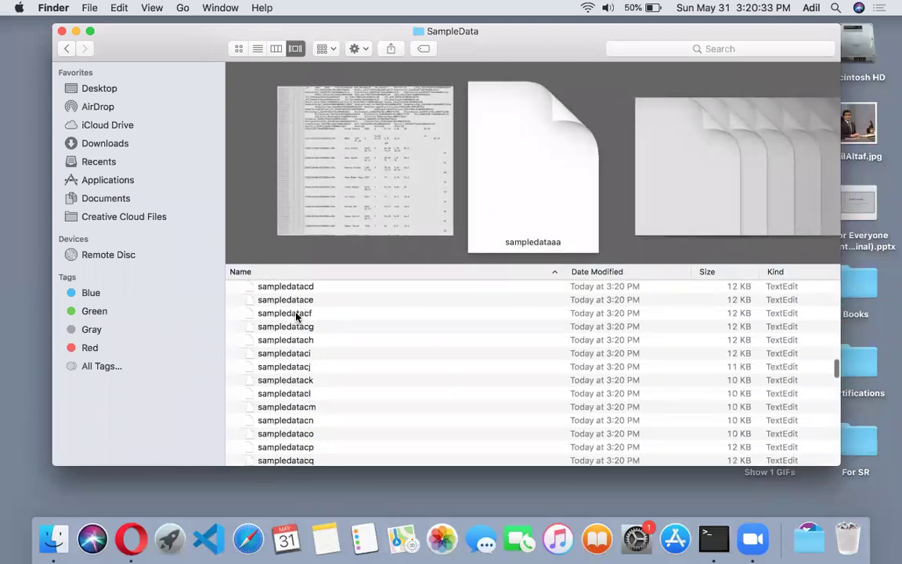
scroll(297, 316, "down", 10)
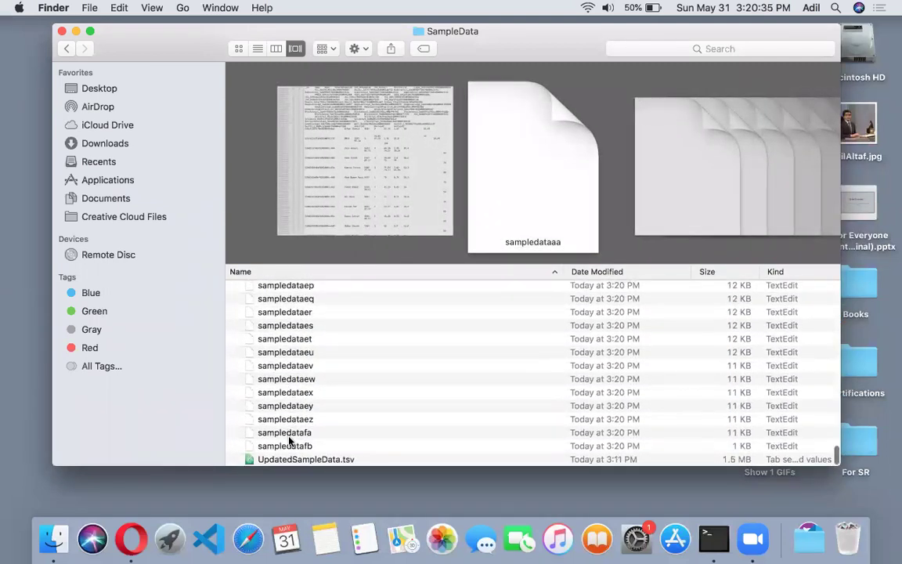
left_click(289, 441, "shift")
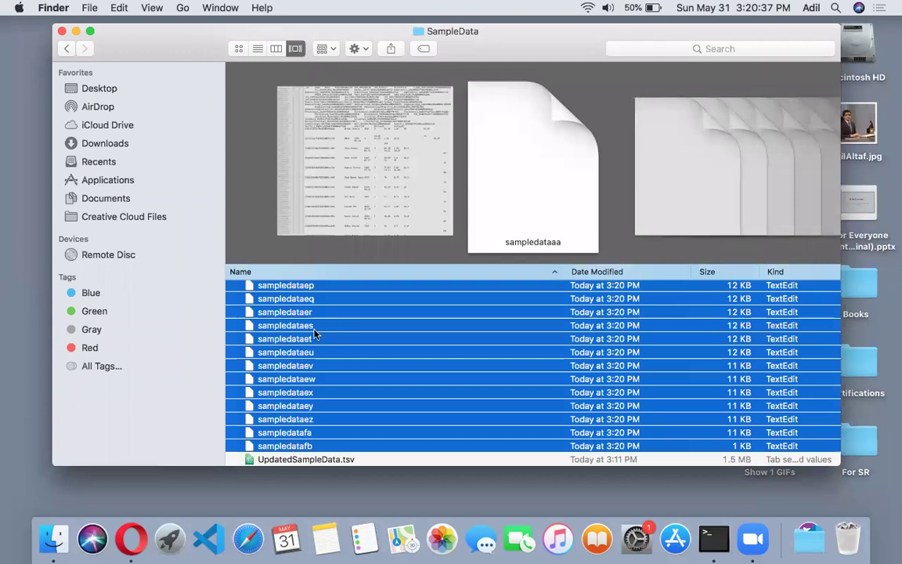
scroll(317, 326, "up", 10)
scroll(317, 326, "up", 20)
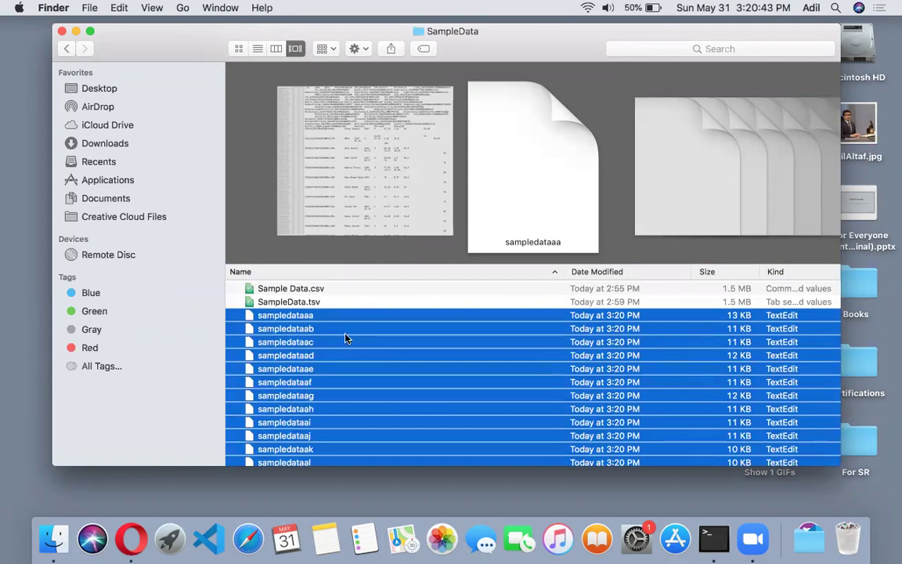
Calculate 13111/100 with Spotlight, dismiss it and reduce the Finder selection to sampledataaa.
left_click(835, 7)
type("13")
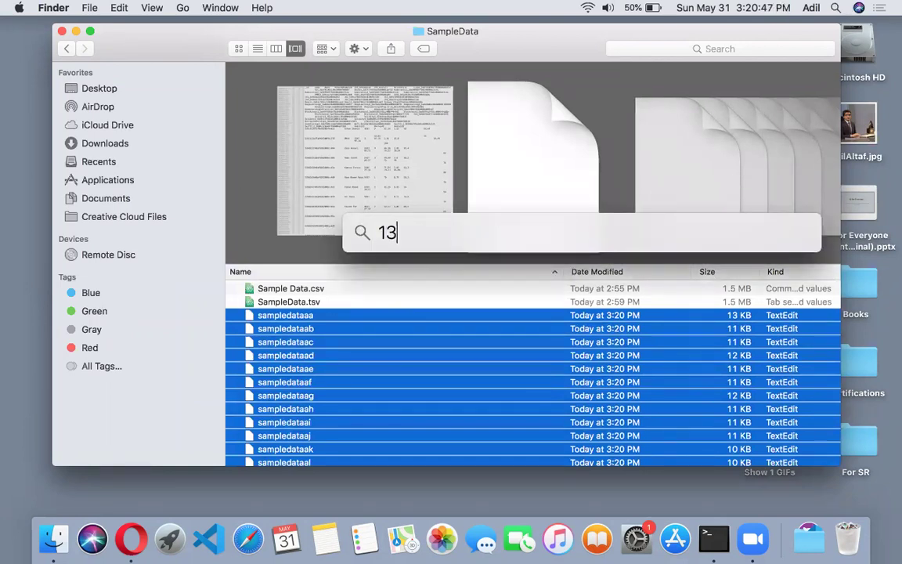
type("111/100")
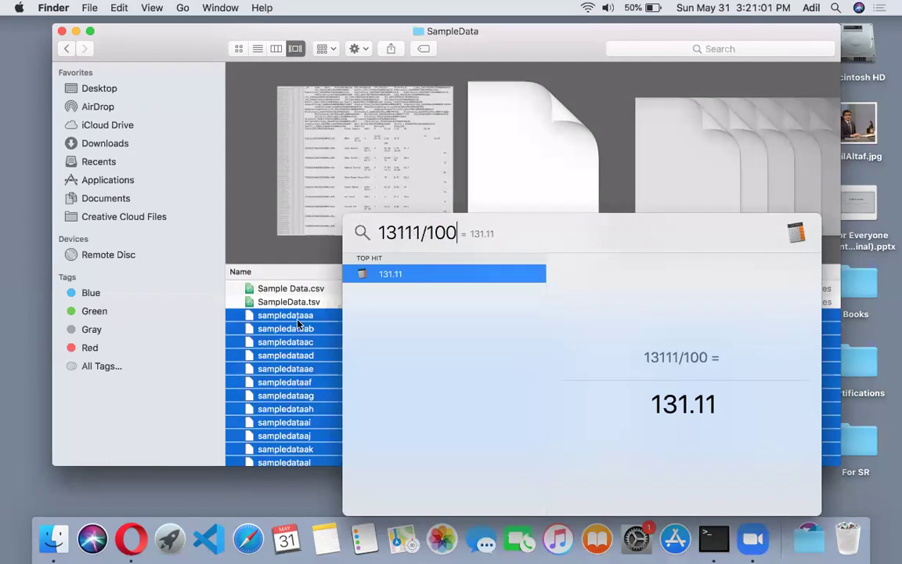
key("Escape")
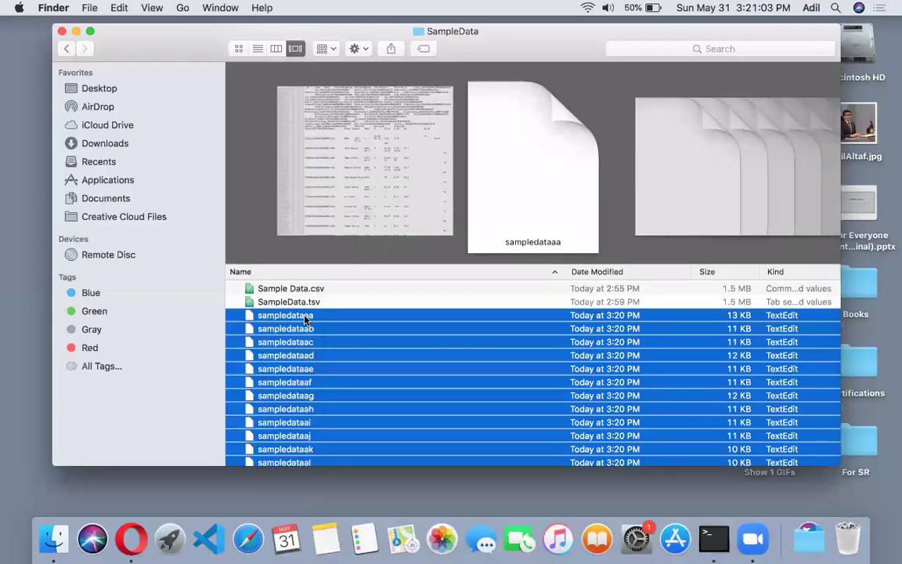
left_click(304, 317)
Return to Terminal and examine the two-letter suffixes of the split files in the listing, from aa through bz to fb.
key("ctrl+Right")
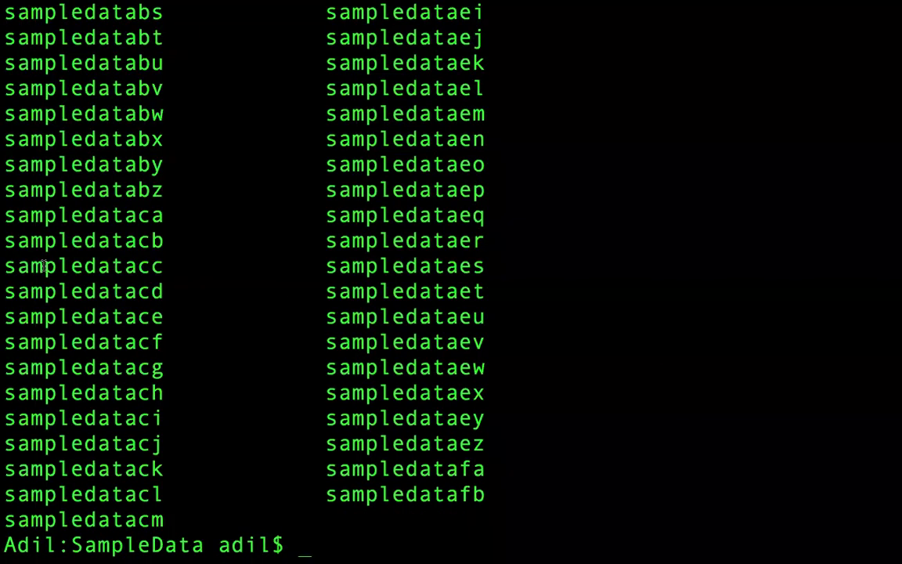
left_click_drag(3, 241, 138, 243)
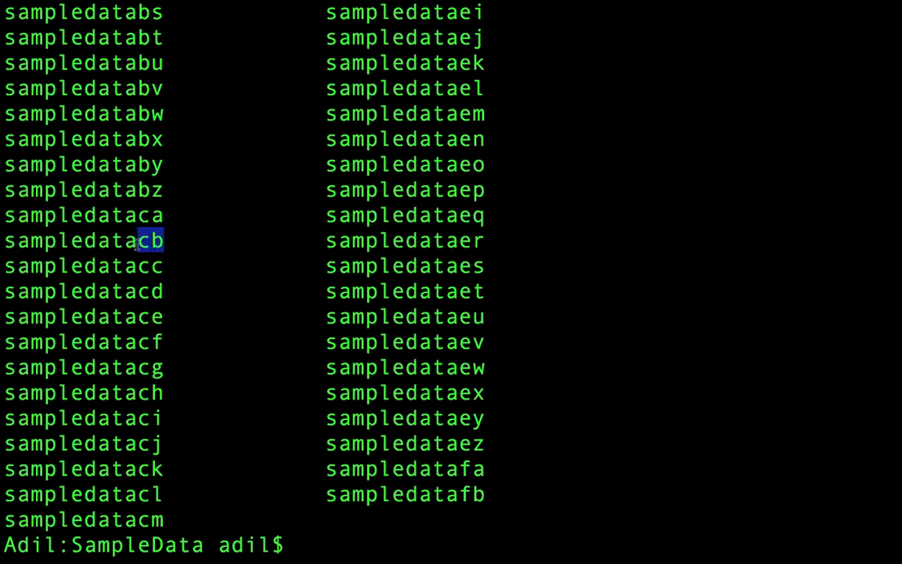
left_click(136, 243)
scroll(136, 244, "up", 20)
scroll(136, 243, "down", 5)
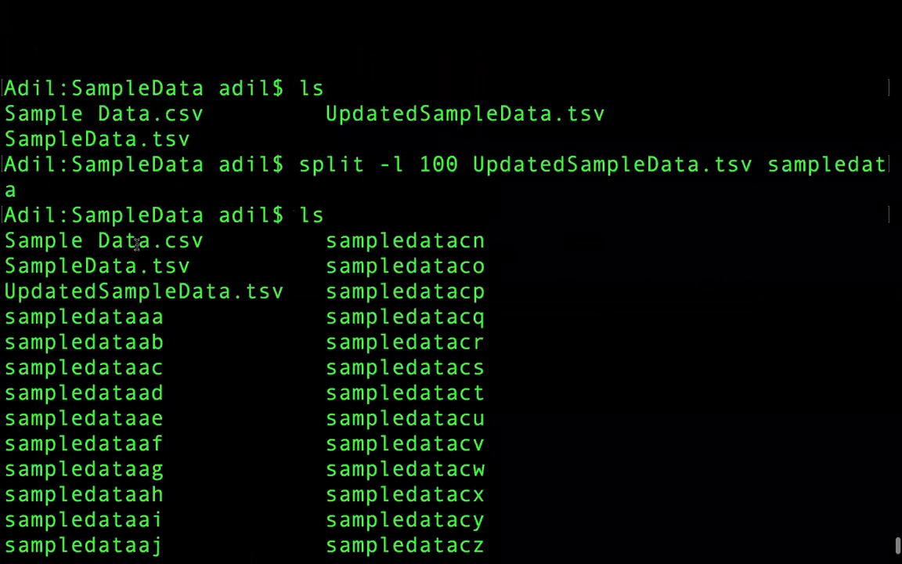
left_click_drag(138, 317, 169, 318)
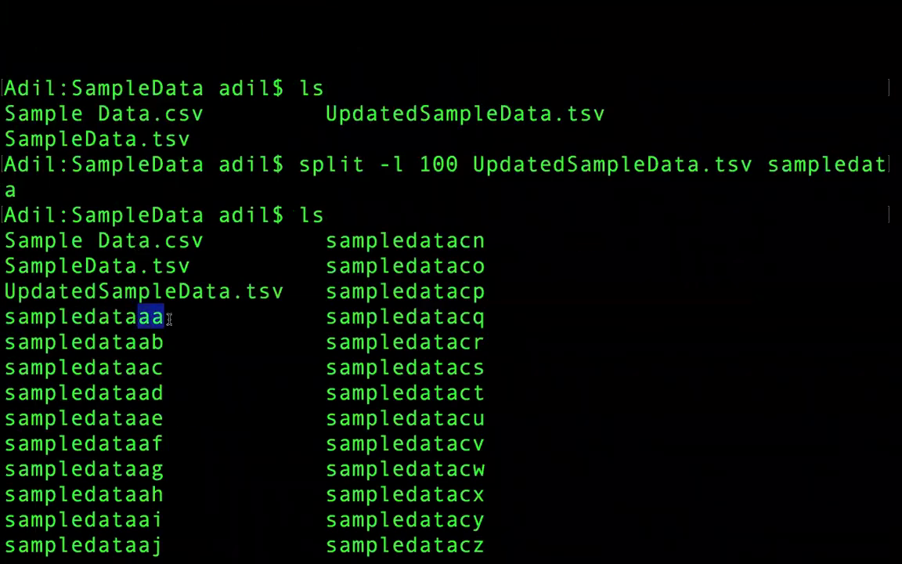
scroll(201, 347, "down", 3)
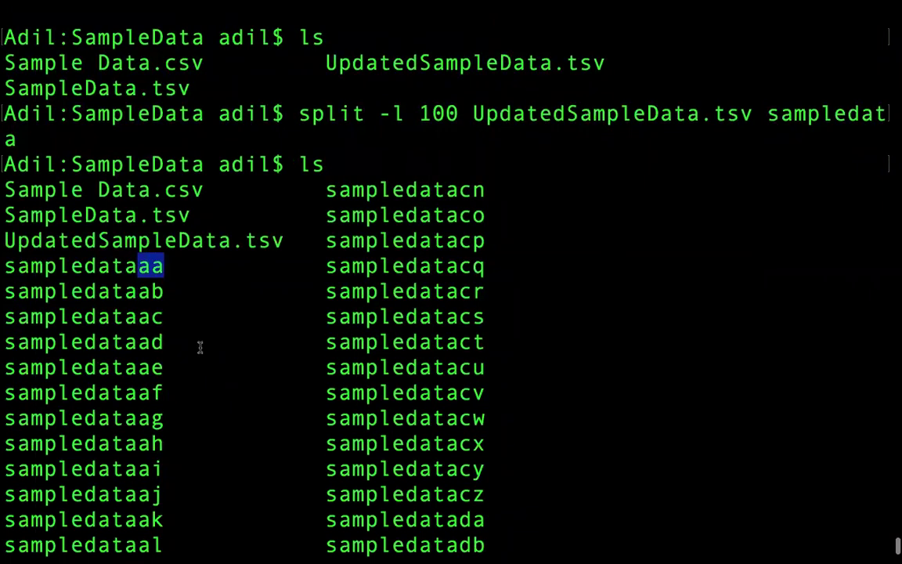
left_click(160, 243)
scroll(160, 243, "down", 6)
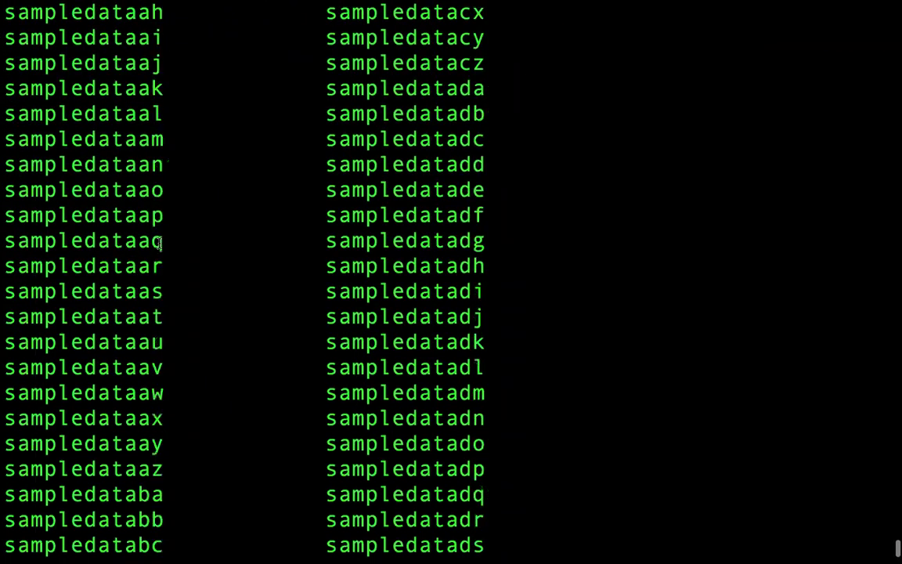
left_click_drag(144, 423, 175, 447)
scroll(175, 447, "down", 8)
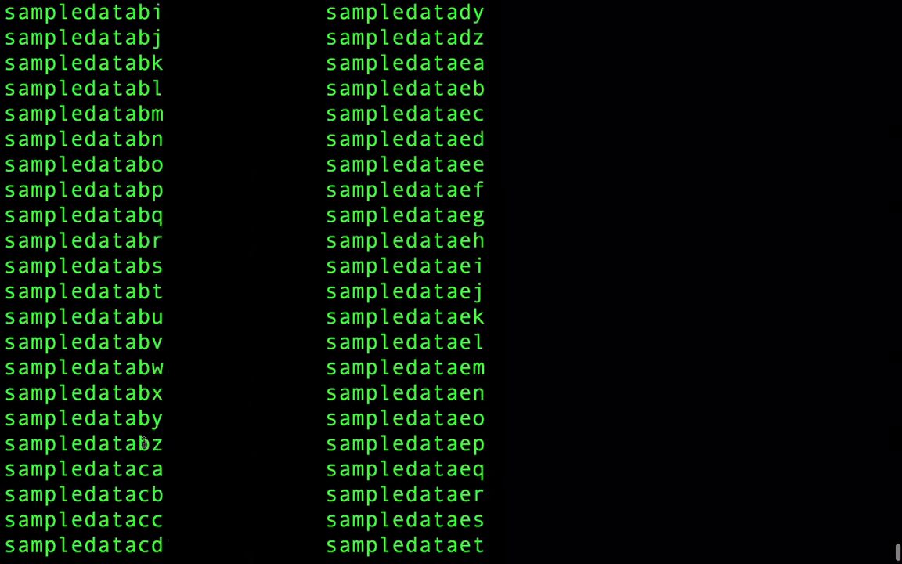
left_click_drag(144, 444, 175, 441)
scroll(156, 490, "down", 3)
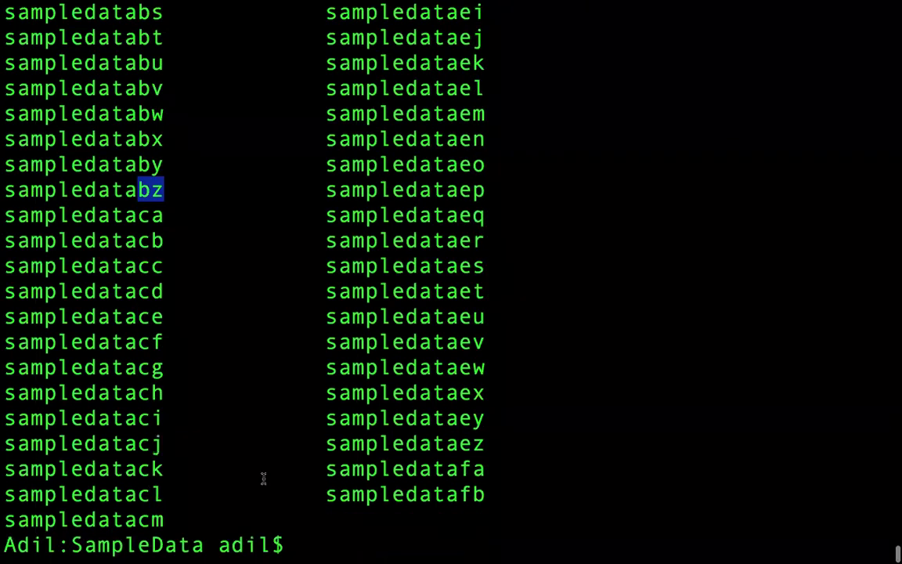
scroll(384, 329, "up", 2)
scroll(392, 297, "down", 2)
left_click_drag(459, 495, 492, 498)
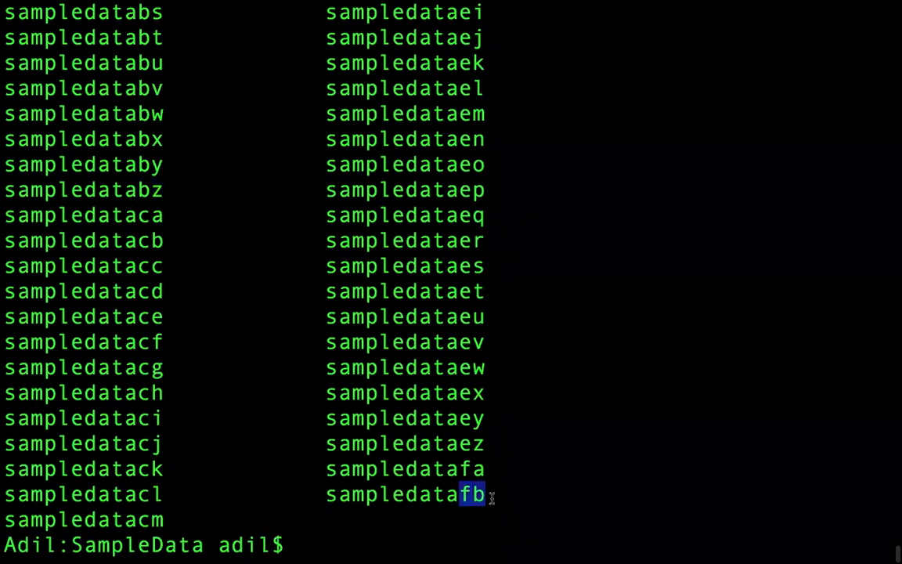
left_click(487, 496)
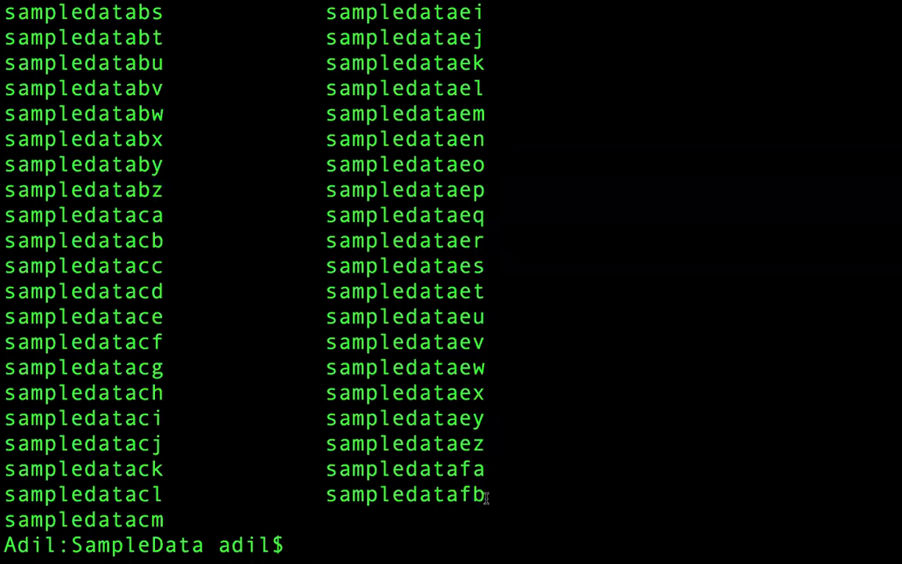
scroll(485, 463, "down", 1)
Switch to the slide presentation and advance past the "Editing Commands - sed" slide to the one on counting with wc.
key("ctrl+Right")
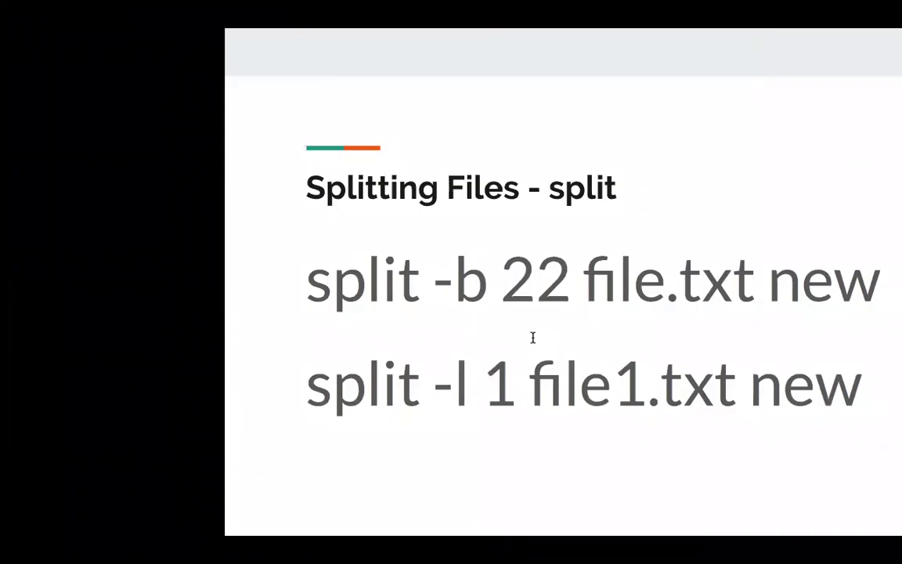
key("Right")
key("Right")
key("Right")
key("Right")
key("Right")
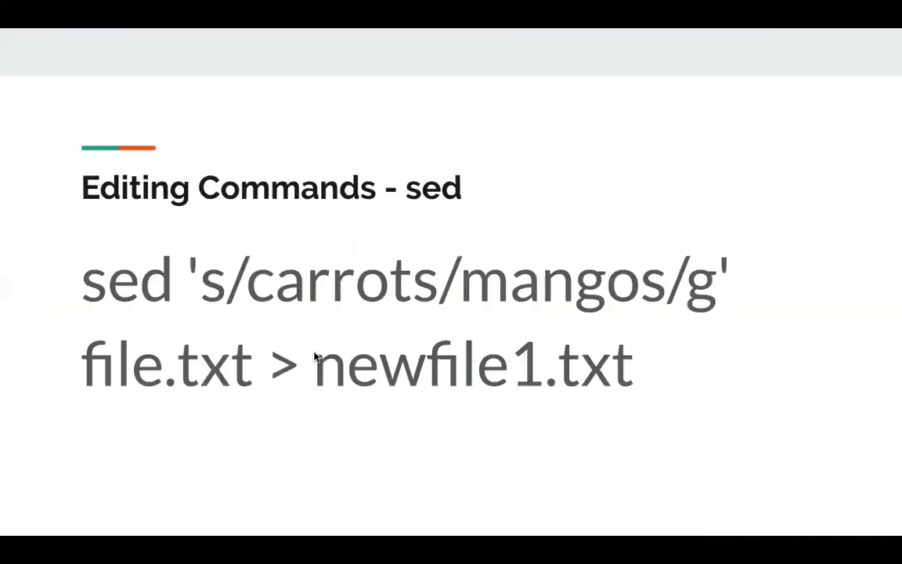
key("Right")
key("Right")
key("Right")
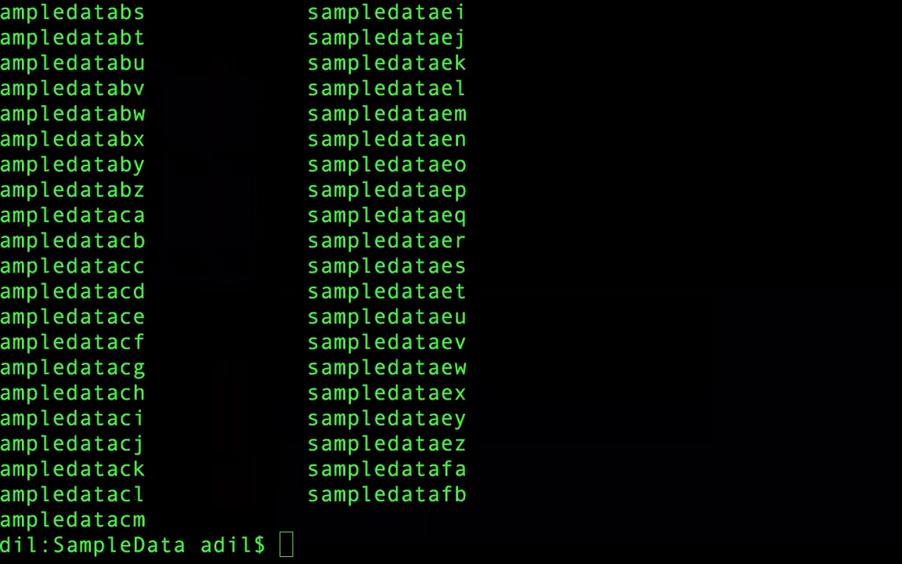
Return to Terminal, clear the screen and try to count the folder's entries with ls -l | wc -1.
type("clear")
key("Return")
type("ls -l | wc -1")
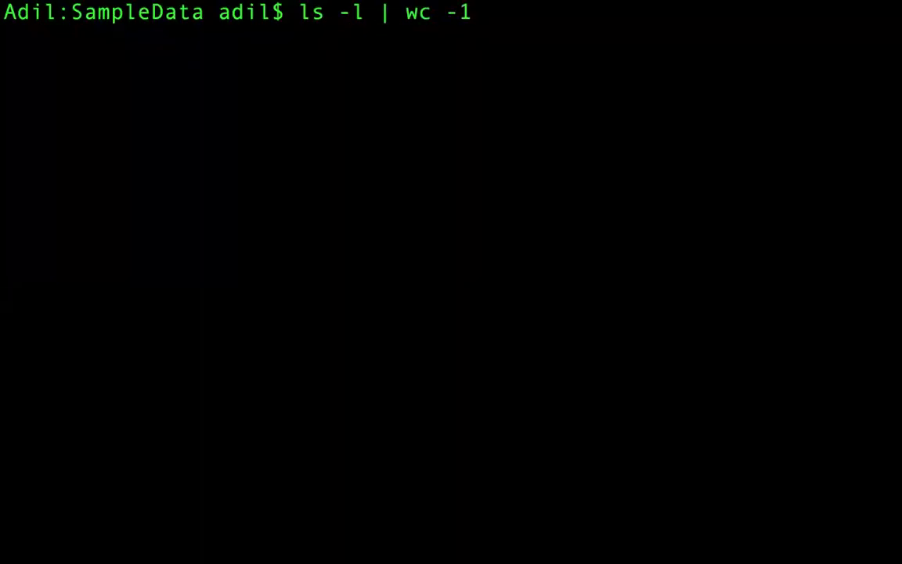
key("Return")
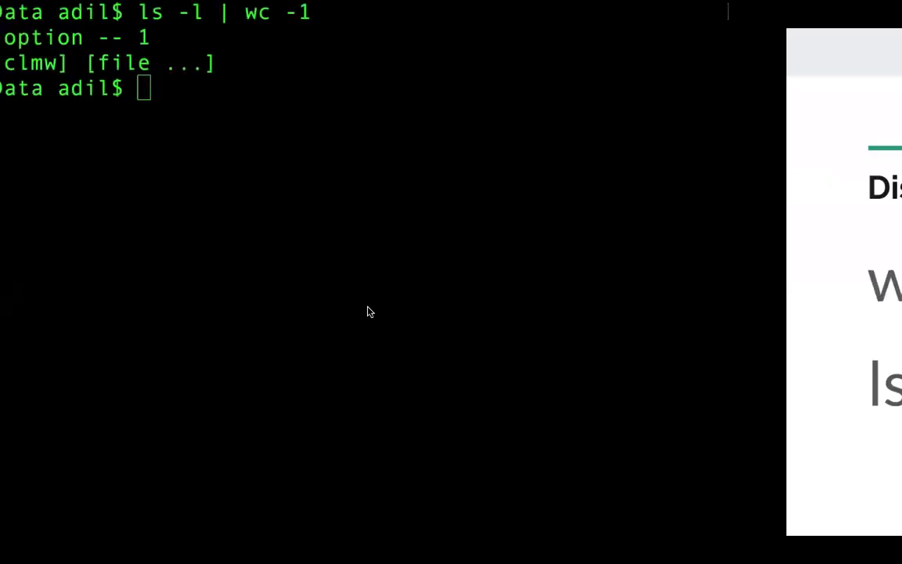
Clear the screen and count the entries in the SampleData folder with ls -1 | wc -l.
type("clear")
key("Return")
type("ls -1")
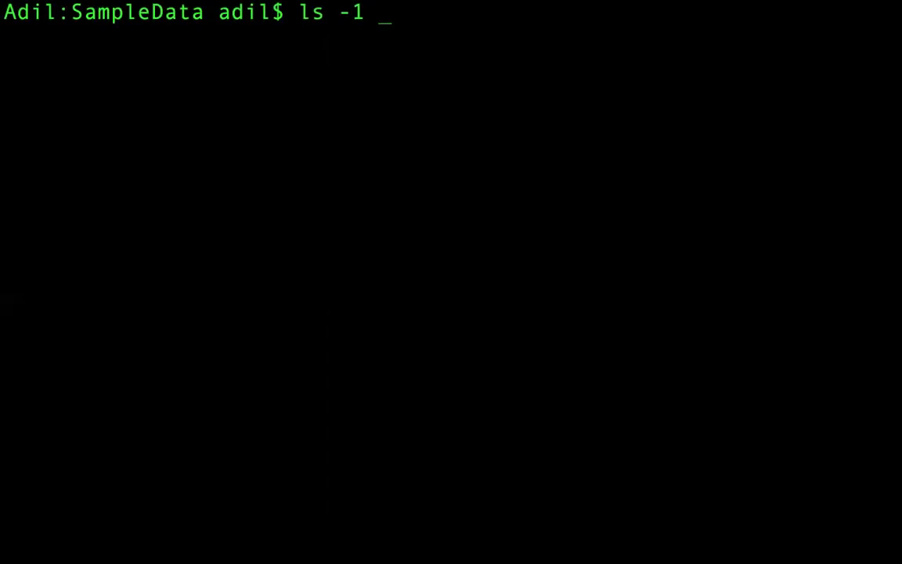
type("| wc -l")
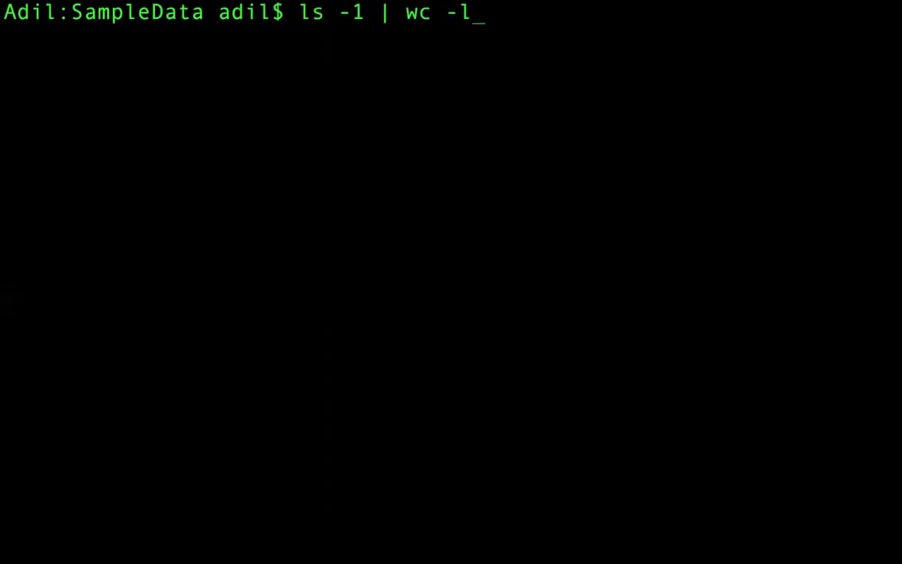
key("Return")
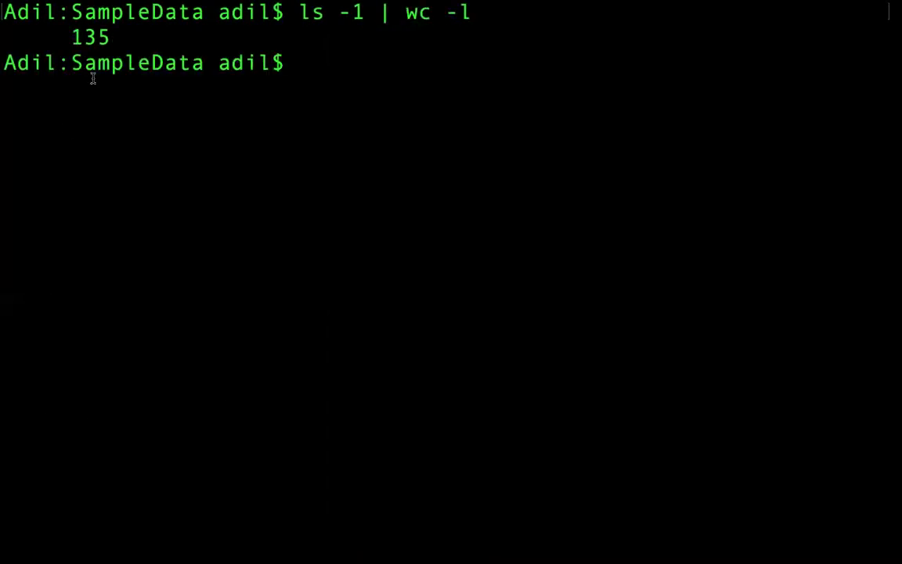
Highlight the SampleData folder name in the prompt and the file count in the output, leaving nothing selected.
left_click_drag(68, 36, 226, 39)
left_click(135, 40)
double_click(147, 13)
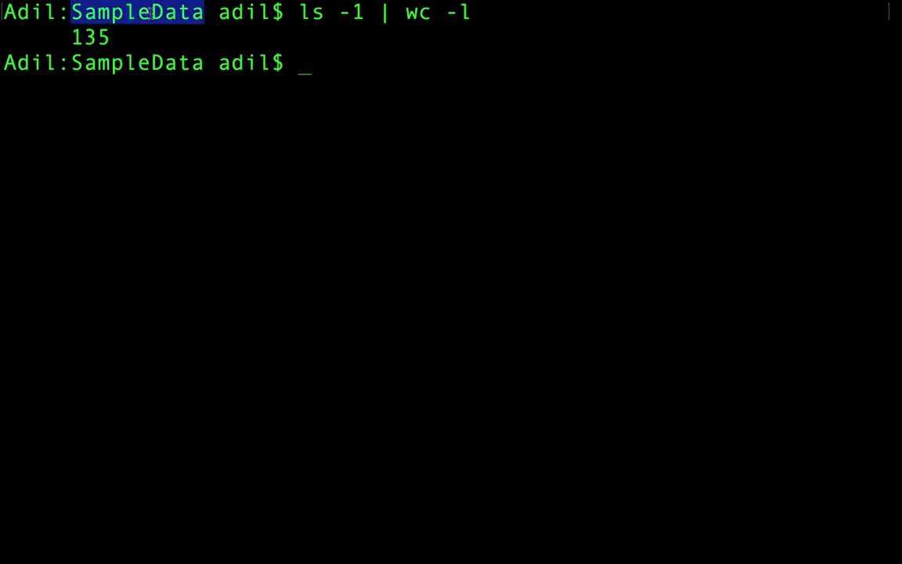
mouse_move(71, 36)
left_mouse_down()
mouse_move(121, 38)
mouse_move(70, 38)
left_mouse_up()
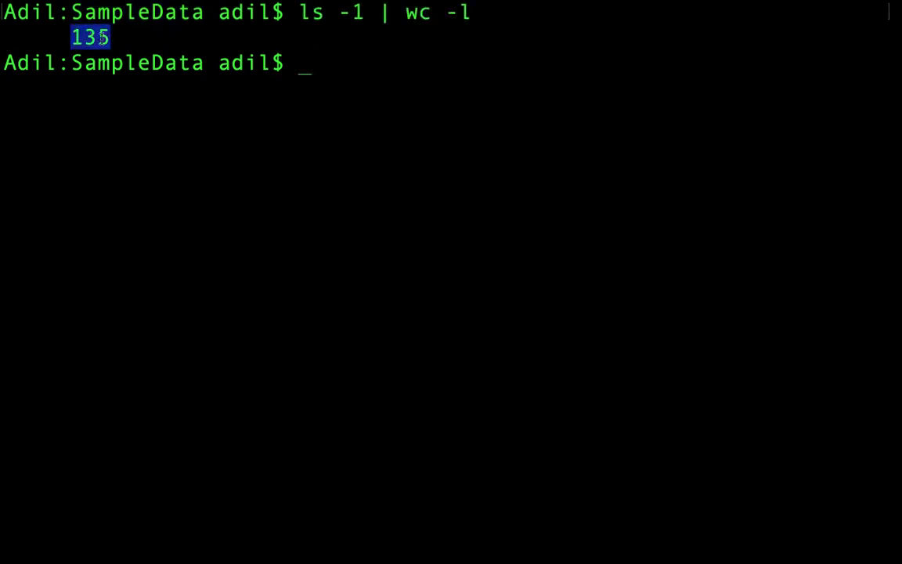
left_click(103, 37)
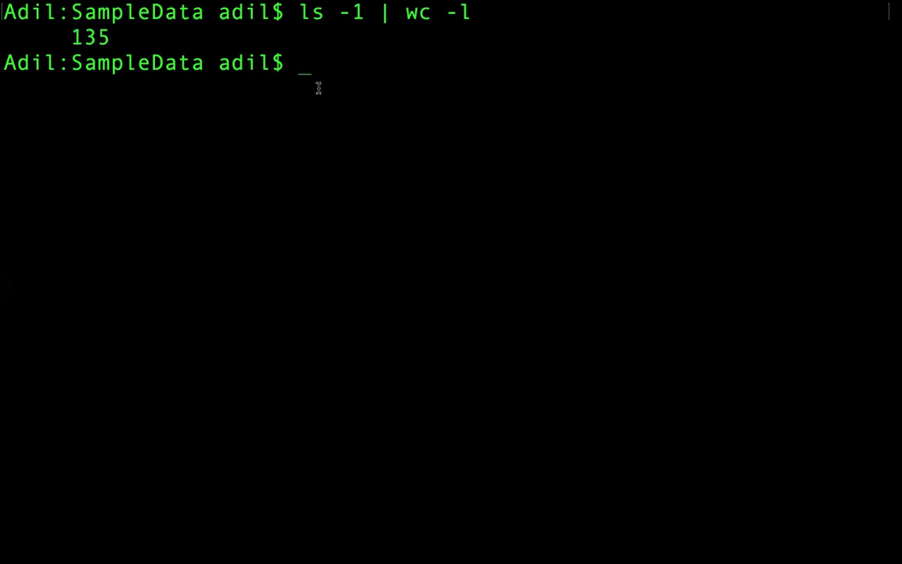
Switch to Finder and point out the non-split files SampleData.tsv, Sample Data.csv and UpdatedSampleData.tsv.
key("ctrl+Left")
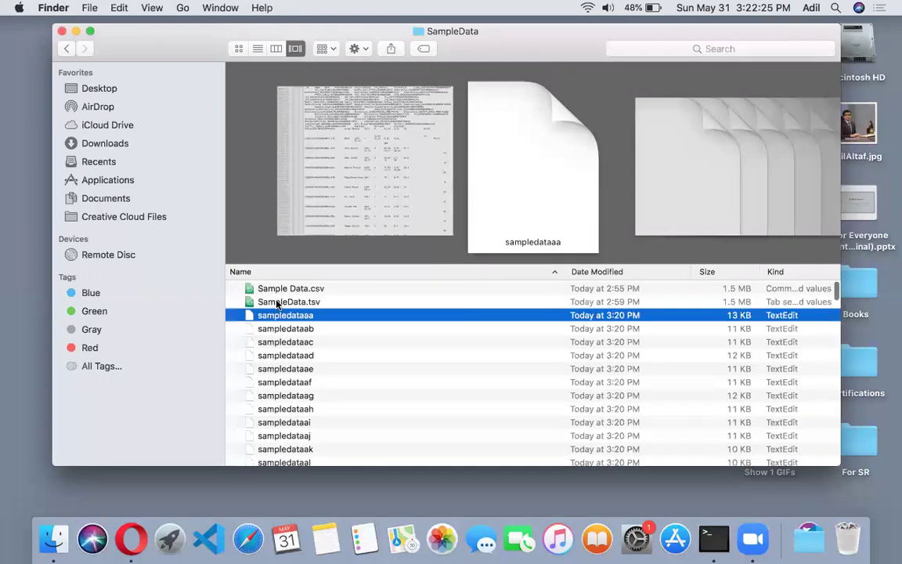
left_click(278, 302)
left_click(270, 288)
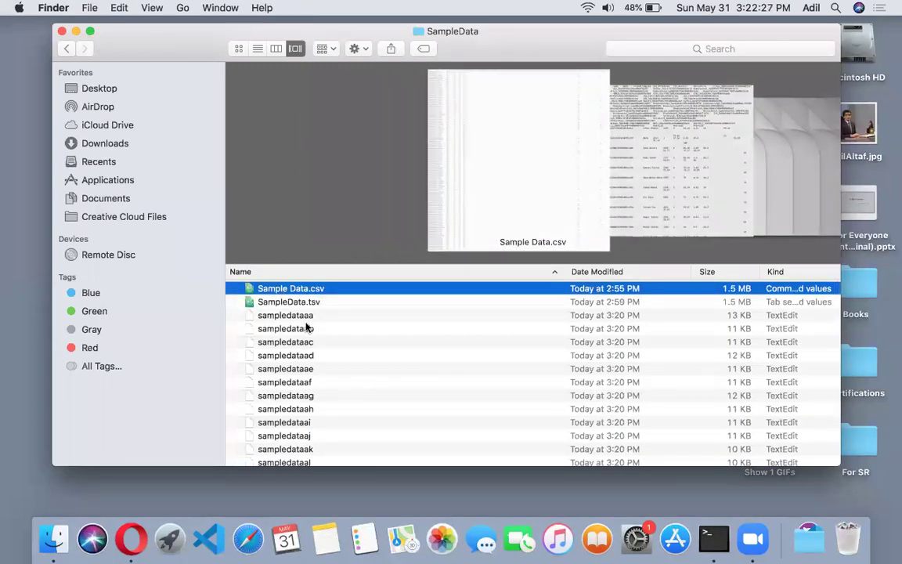
scroll(289, 420, "down", 15)
scroll(289, 420, "down", 10)
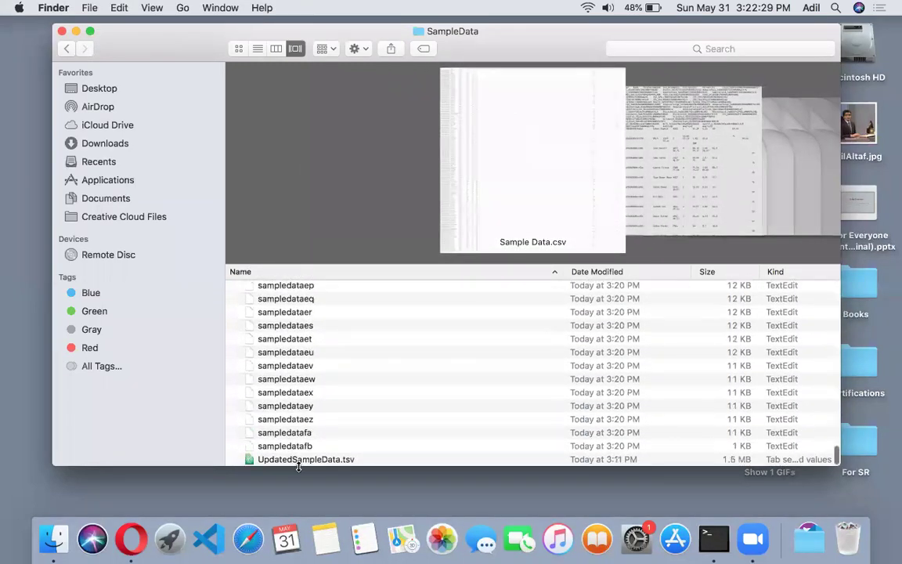
left_click(300, 460)
Return to Terminal and highlight the total file count again, clearing the selection after review.
key("ctrl+Right")
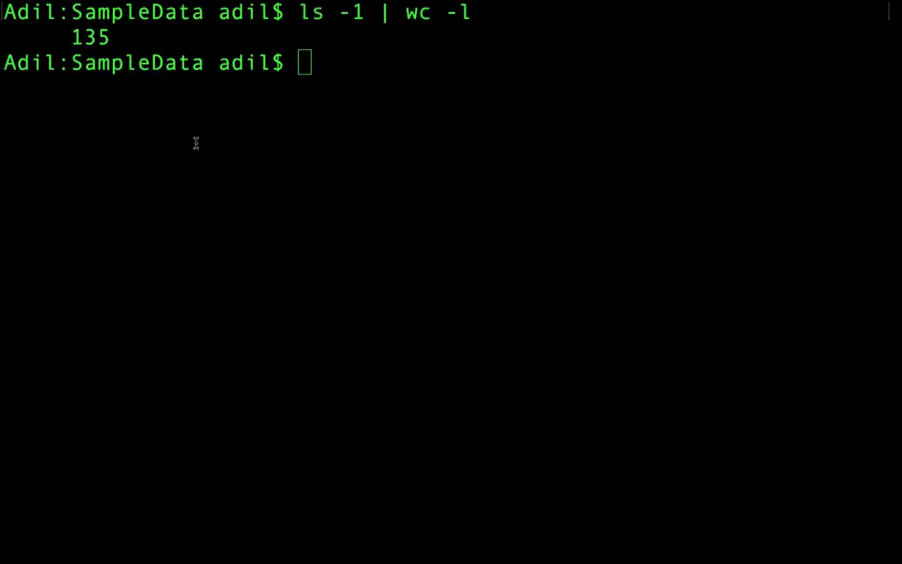
double_click(97, 63)
double_click(91, 37)
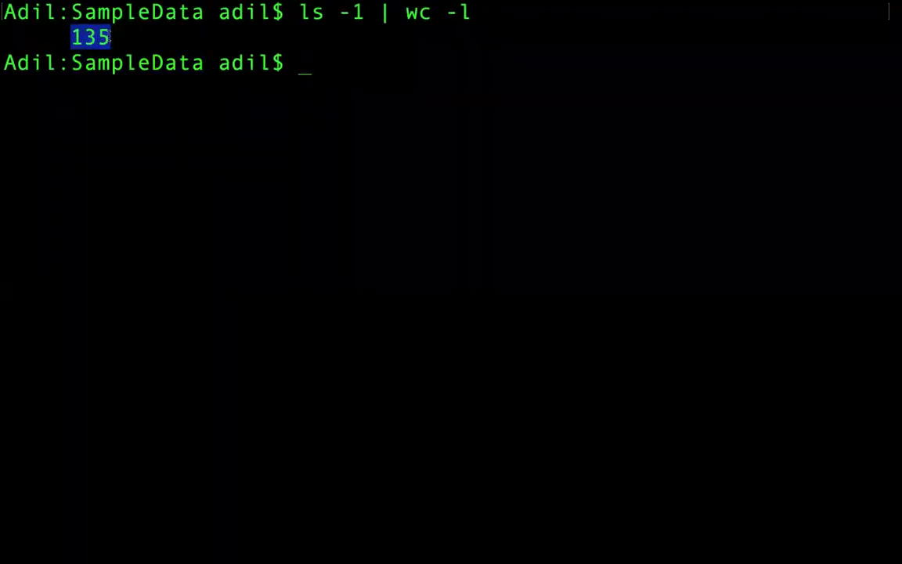
left_click(370, 123)
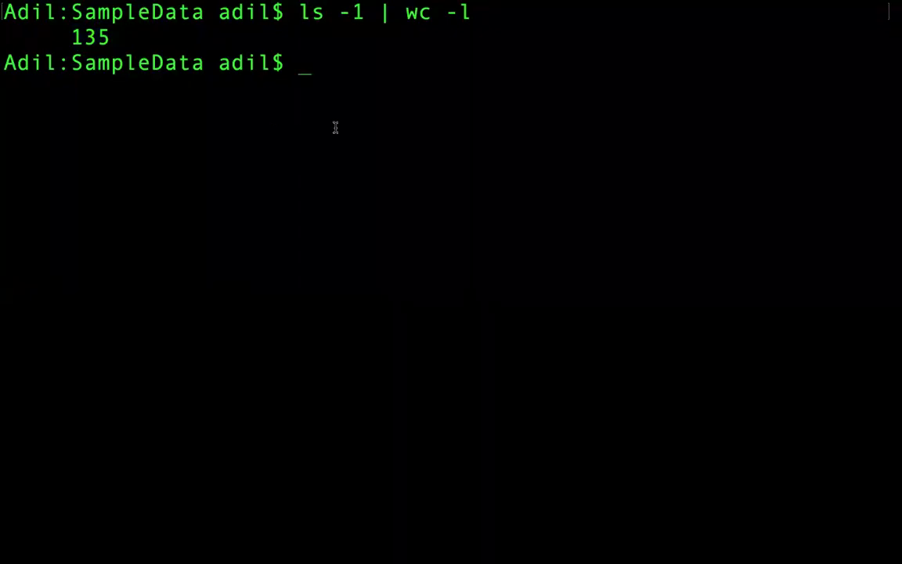
Switch to Finder and select the last split file, sampledatafb.
key("ctrl+Left")
left_click(295, 455)
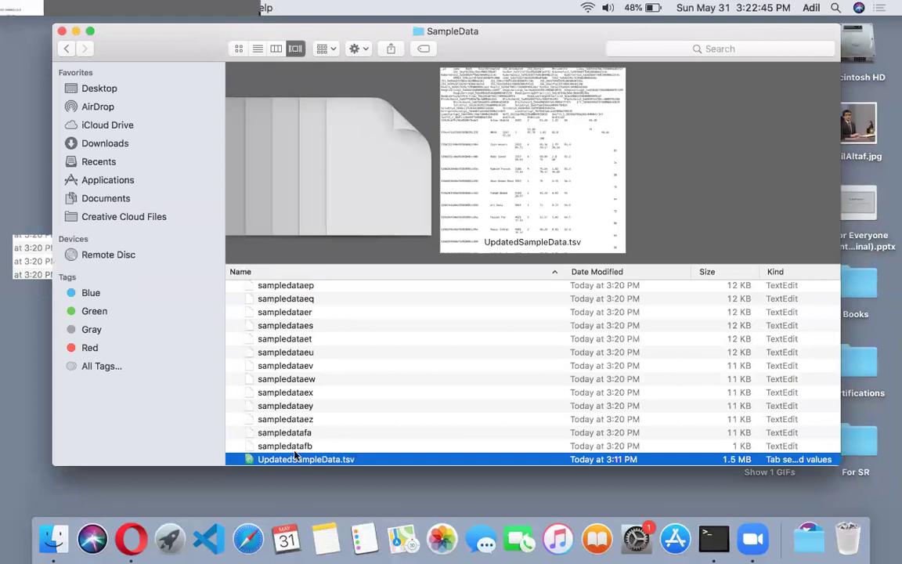
left_click(307, 446)
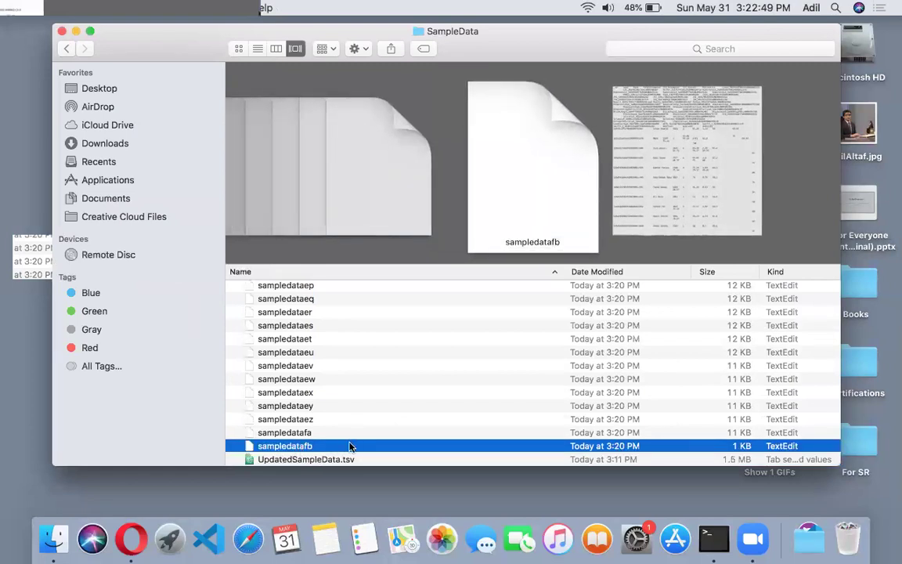
Return to Terminal, run wc sampledatafb after rechecking the file name in Finder, and highlight the resulting line count.
key("ctrl+Right")
type("s")
key("BackSpace")
type("wc sampledata")
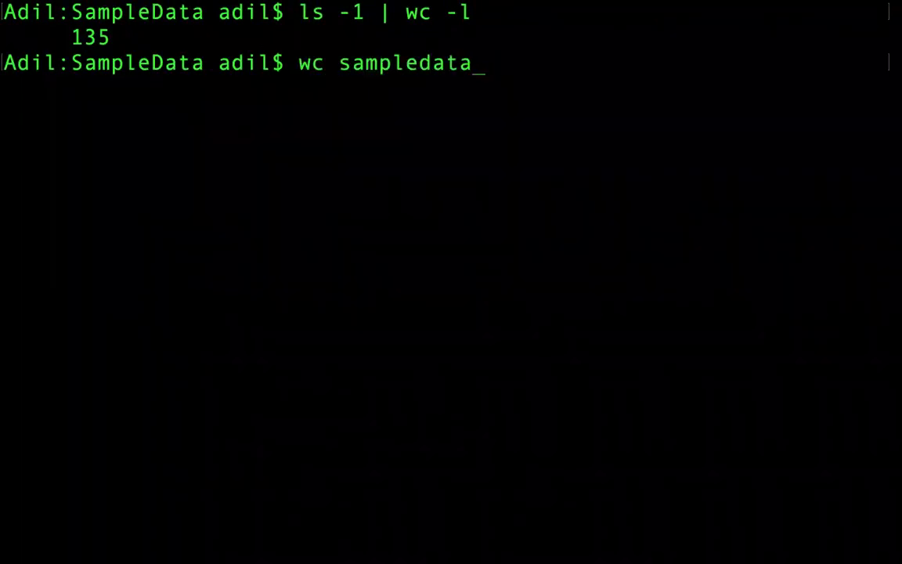
key("ctrl+Left")
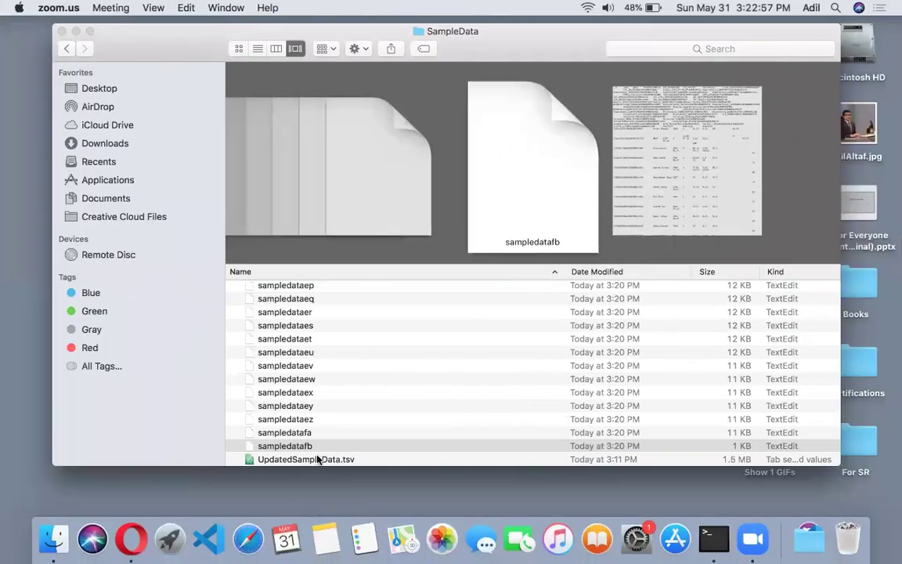
key("ctrl+Right")
type("fb")
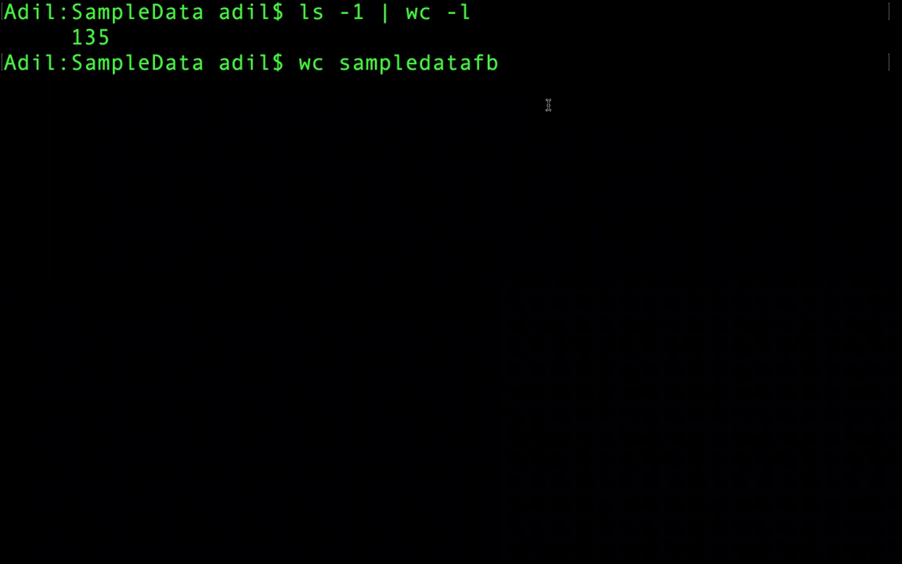
key("Return")
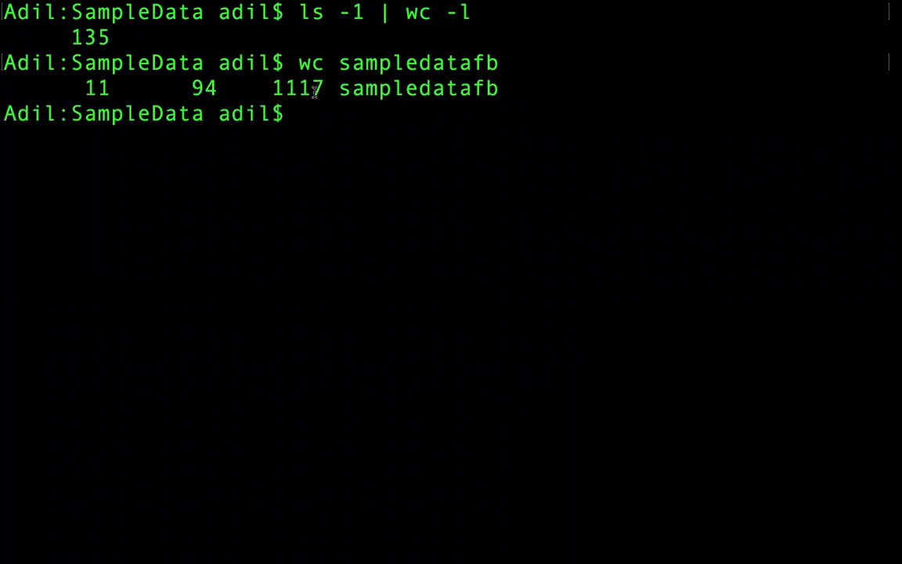
double_click(96, 87)
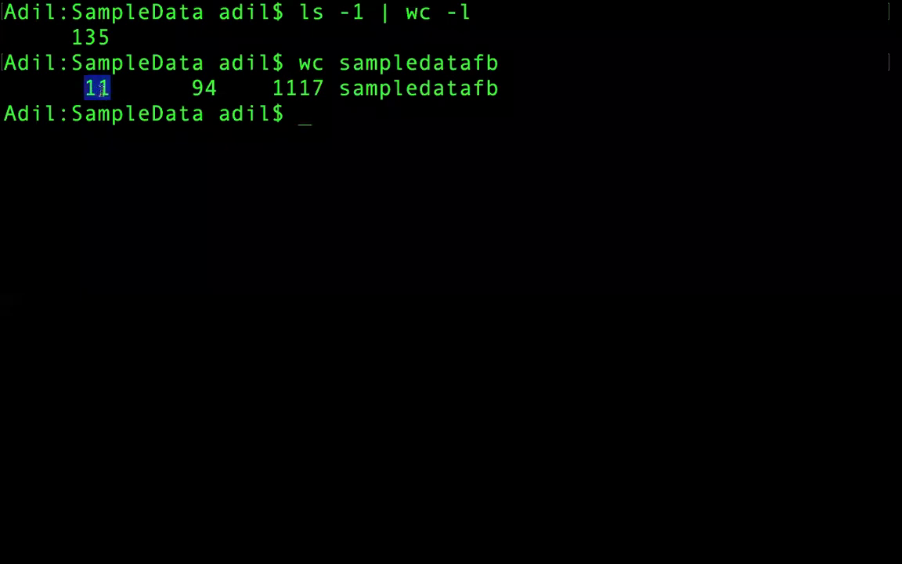
left_click(233, 206)
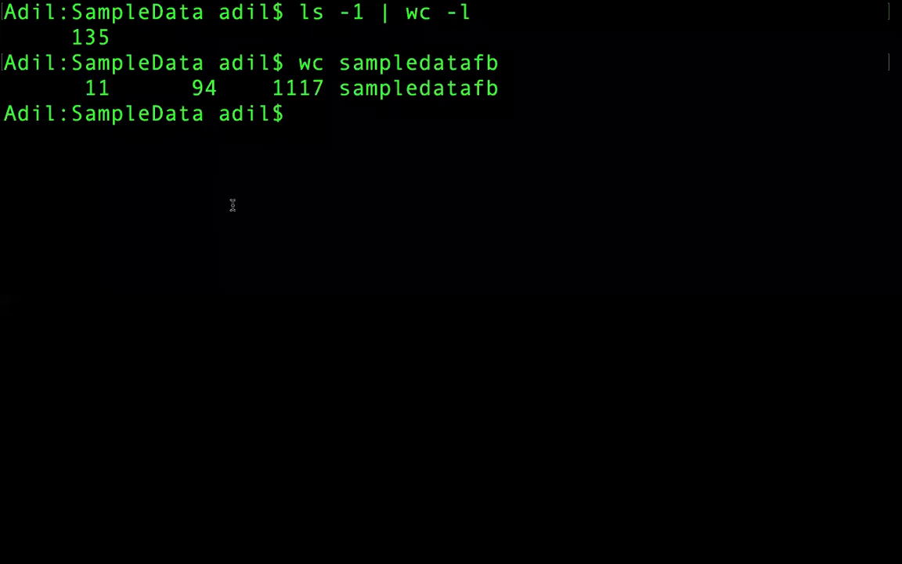
Clear the screen, print sampledataaa with cat, examine the output from its end up to the header, and clear the screen again.
type("clear")
key("Return")
type("cat ")
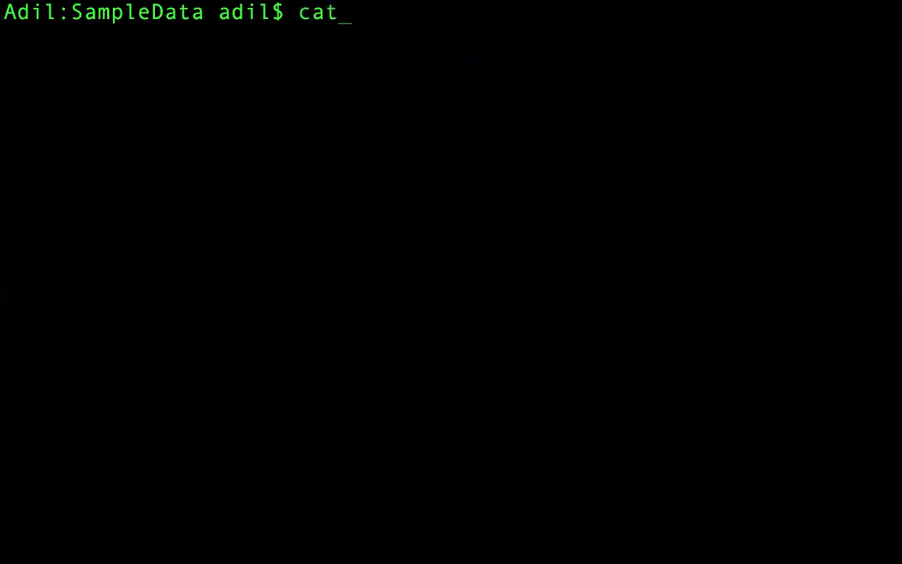
type("sampledataaa")
key("Return")
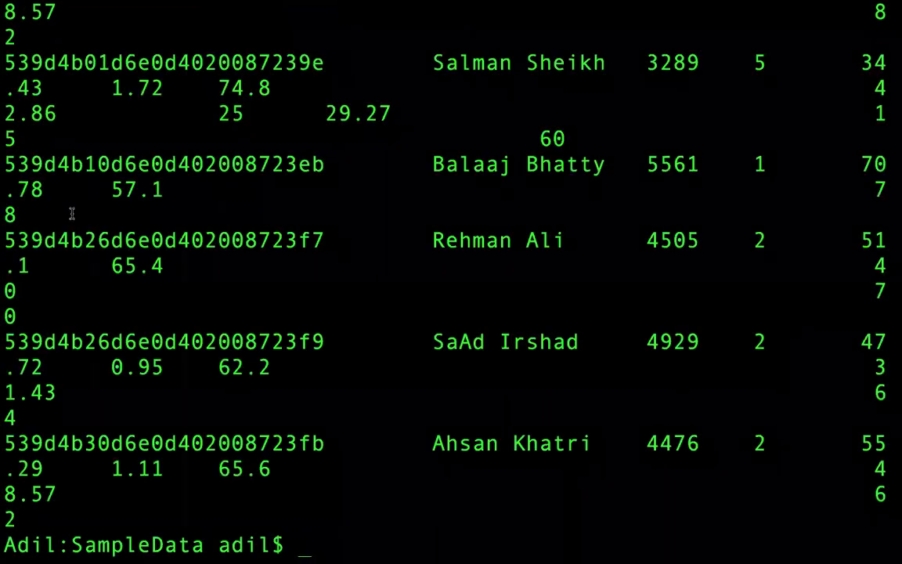
scroll(70, 213, "up", 15)
scroll(71, 213, "up", 10)
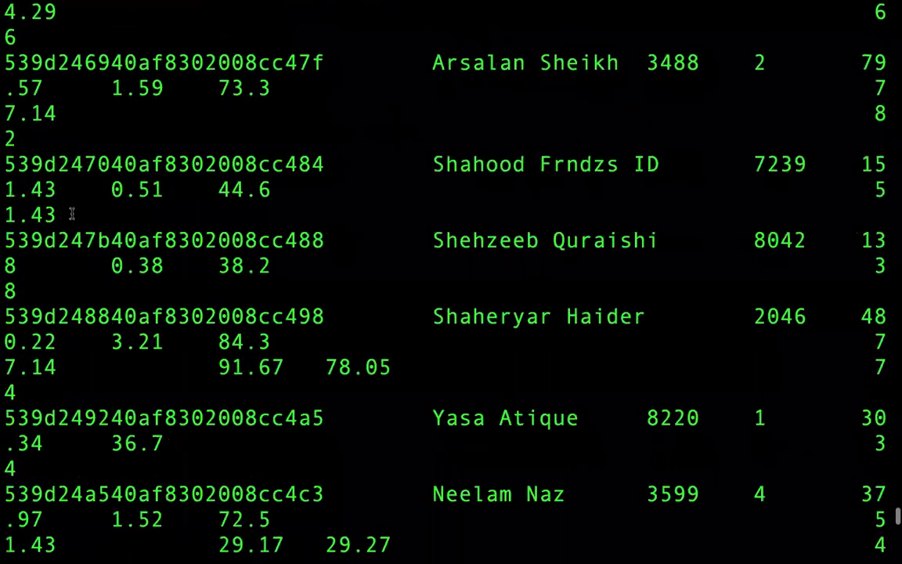
scroll(70, 213, "up", 15)
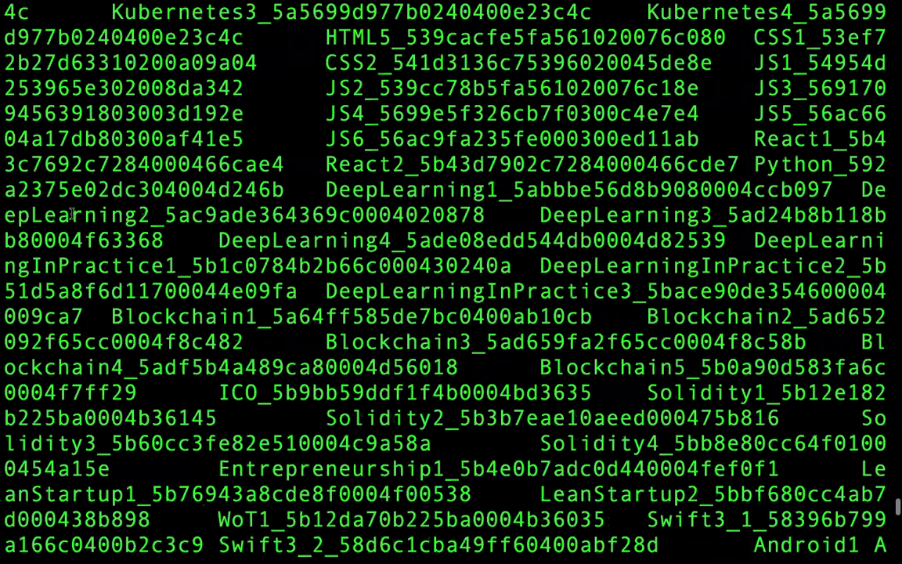
scroll(70, 213, "down", 15)
scroll(70, 213, "down", 10)
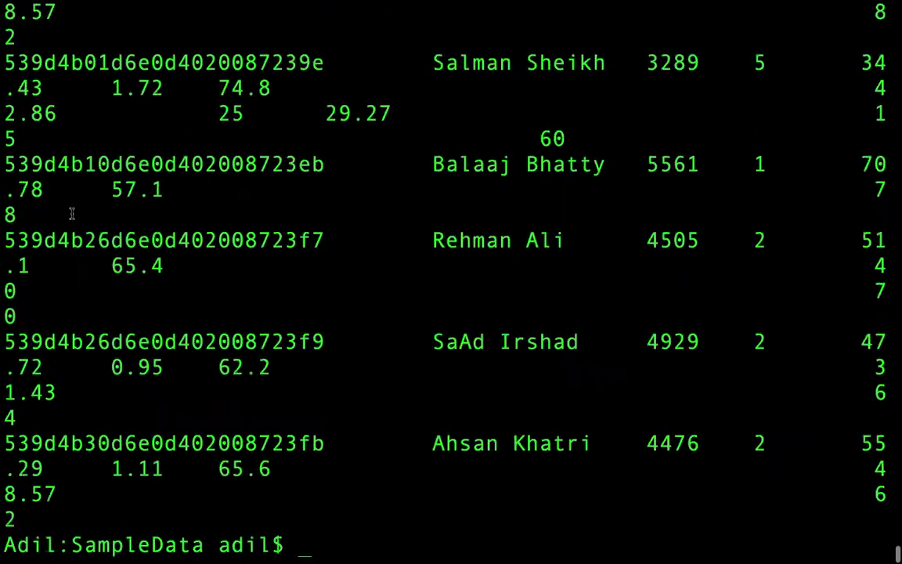
type("clear")
key("Return")
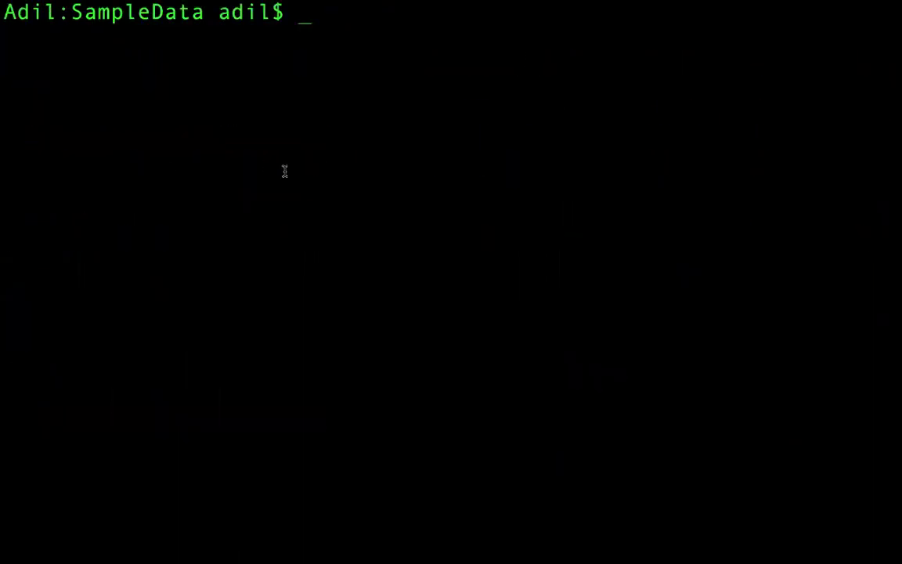
Switch to Finder, select the split files from sampledataaa through sampledatafb, and reduce the selection to sampledataeu.
key("ctrl+Left")
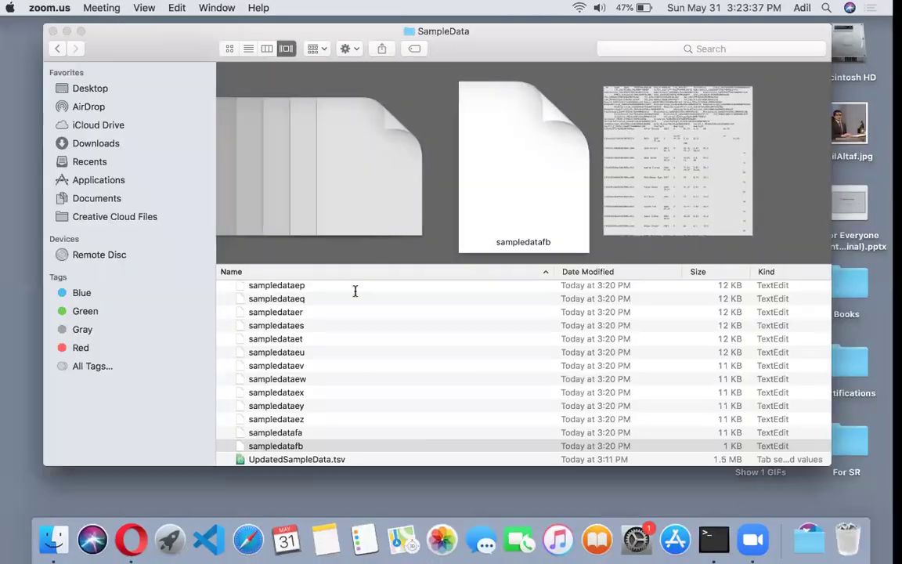
scroll(308, 364, "up", 15)
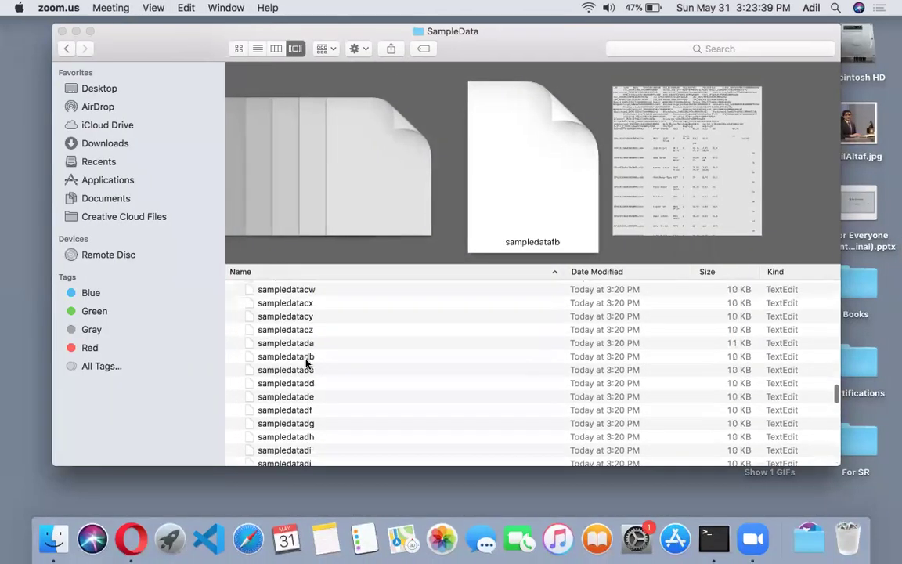
scroll(307, 364, "up", 5)
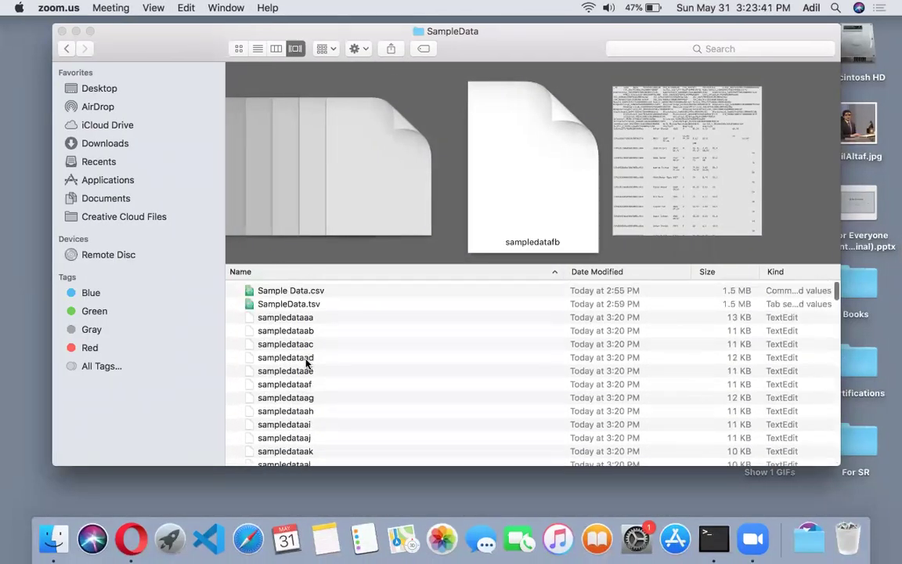
left_click(305, 315)
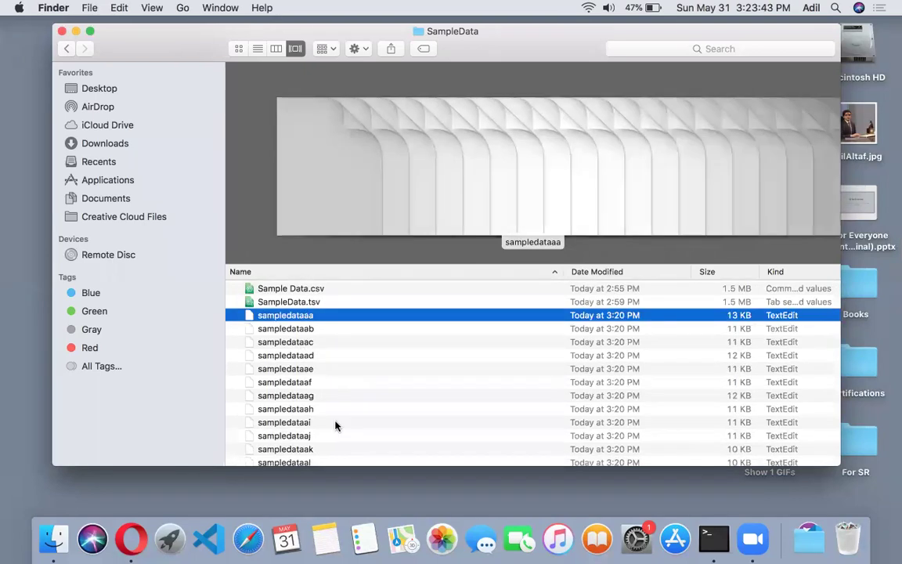
scroll(335, 425, "down", 20)
left_click(322, 447, "shift")
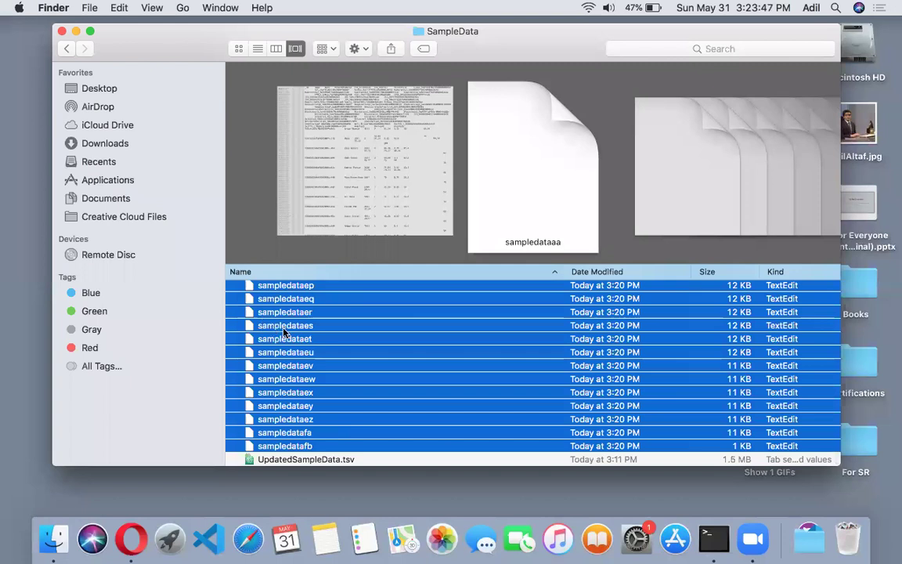
left_click(318, 311)
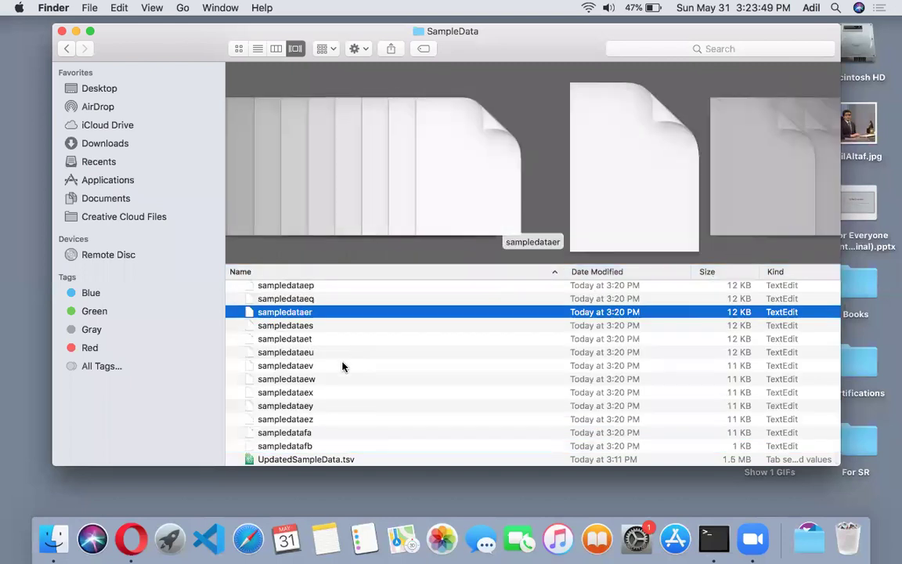
left_click(338, 353)
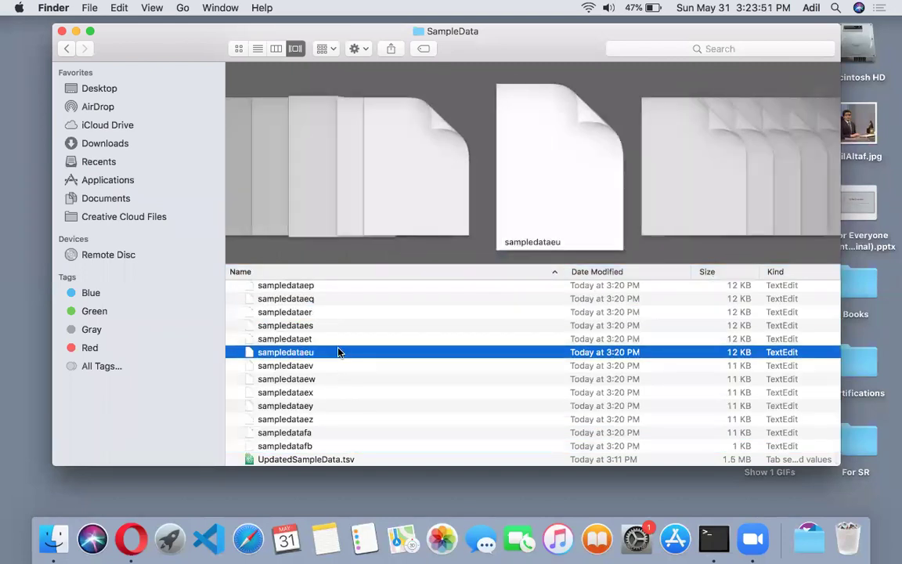
Switch to the slide presentation and advance from the wc slide to "Get Sections of a File - cut".
key("ctrl+Right")
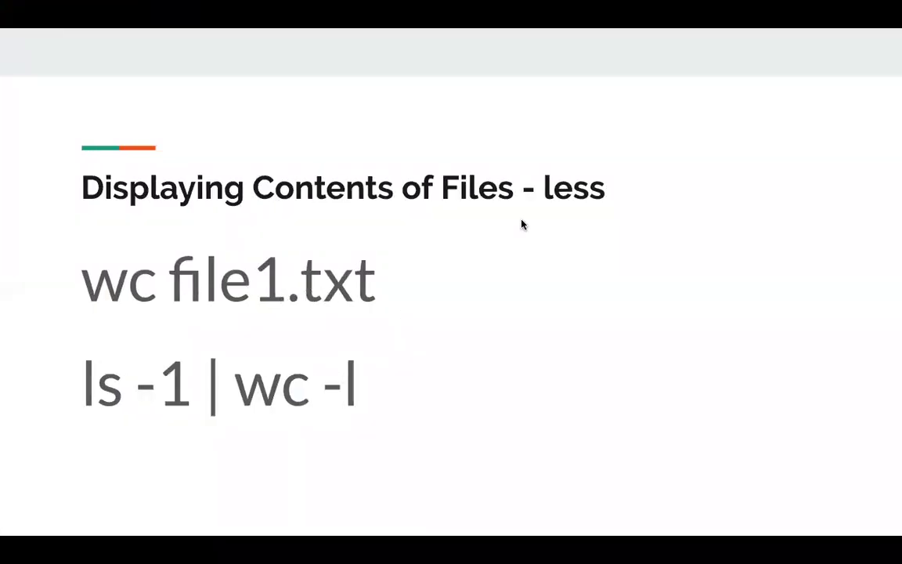
key("Right")
key("Right")
key("Right")
key("Right")
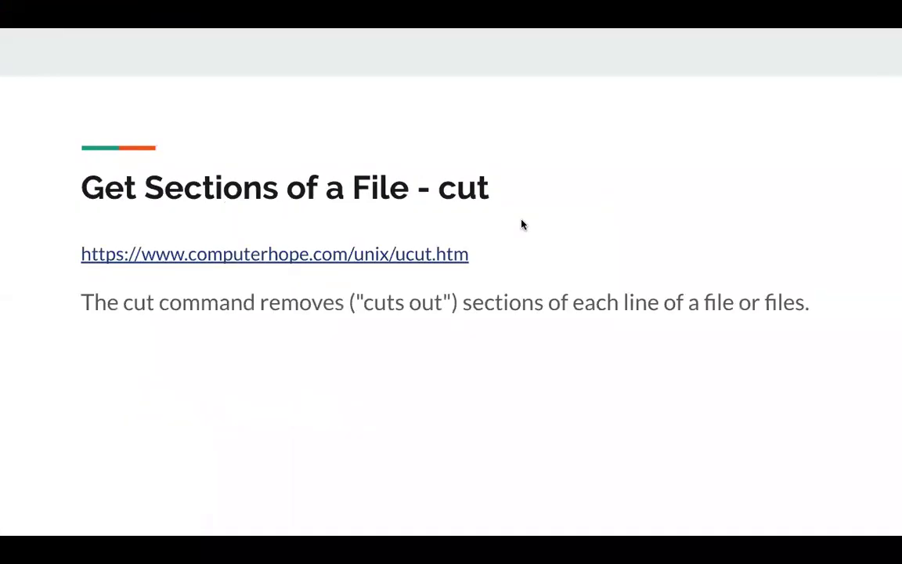
Page through the following command slides, including "Splitting Files - split" and "Sorting data - sort".
key("Right")
key("Right")
key("Right")
key("Right")
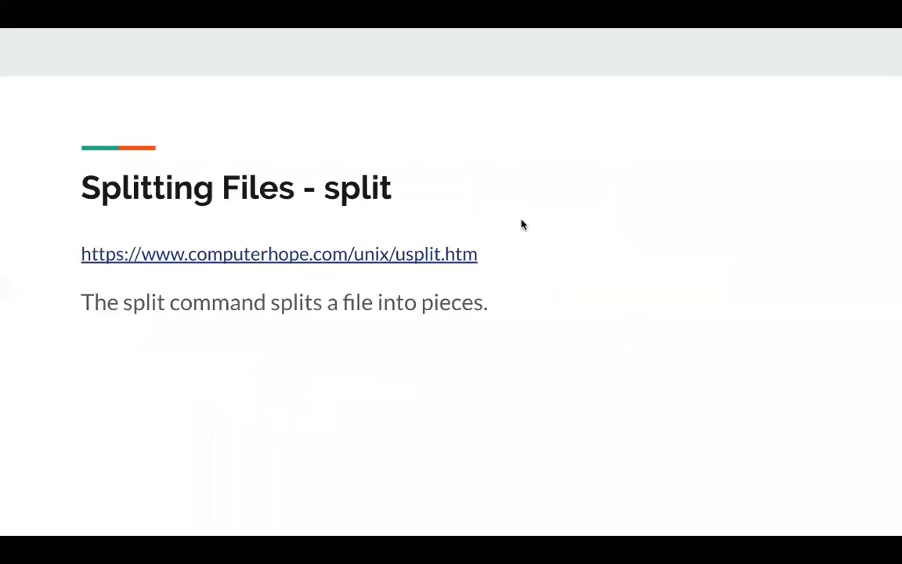
key("Right")
key("Left")
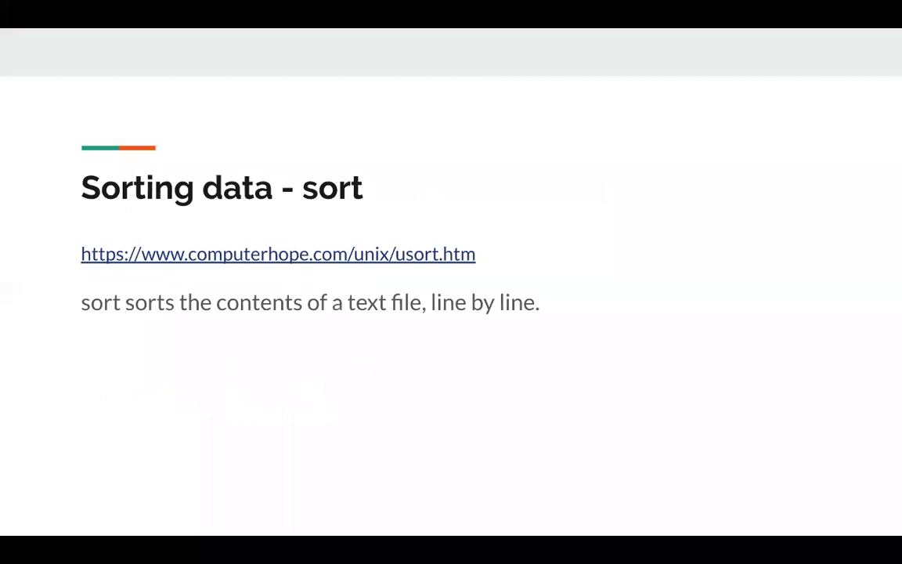
Switch to Terminal, print the contents of sampledataaa with cat, and clear the screen.
key("ctrl+Left")
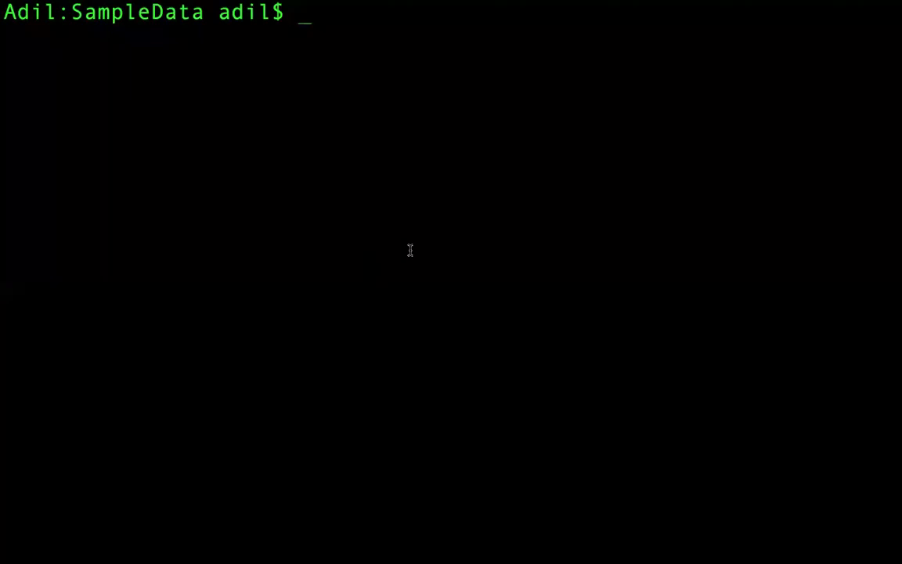
type("cat sampl")
type("eda")
key("BackSpace")
type("dataaa")
key("Return")
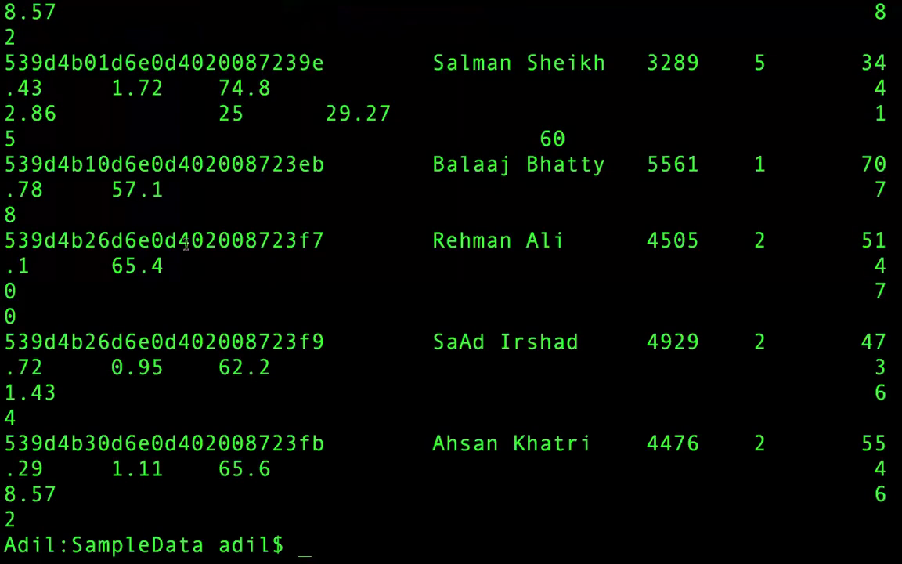
type("clear")
key("Return")
Extract the second field of sampledataaa by running cut -f 2 sampledataaa.
type("cut ")
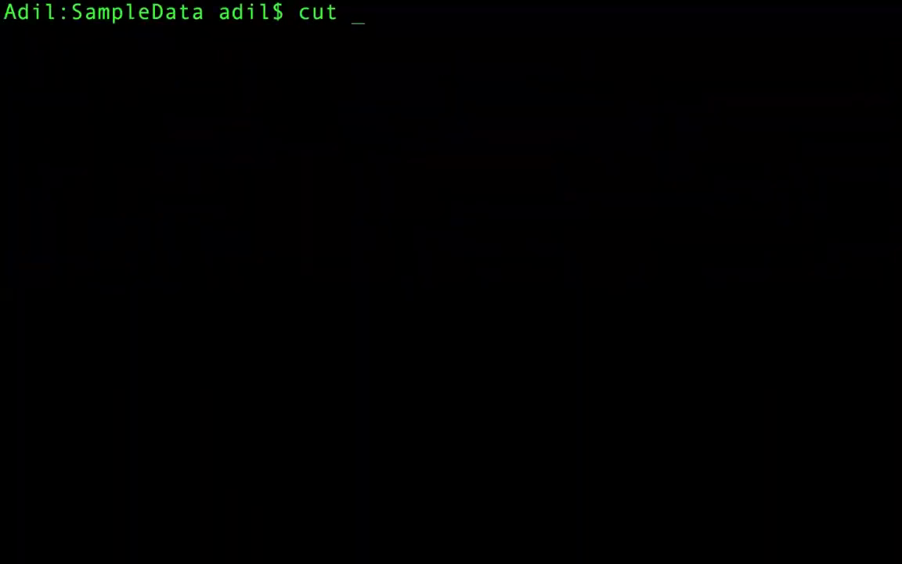
type("-f 2 sampledatad")
key("BackSpace")
type("aa")
key("Return")
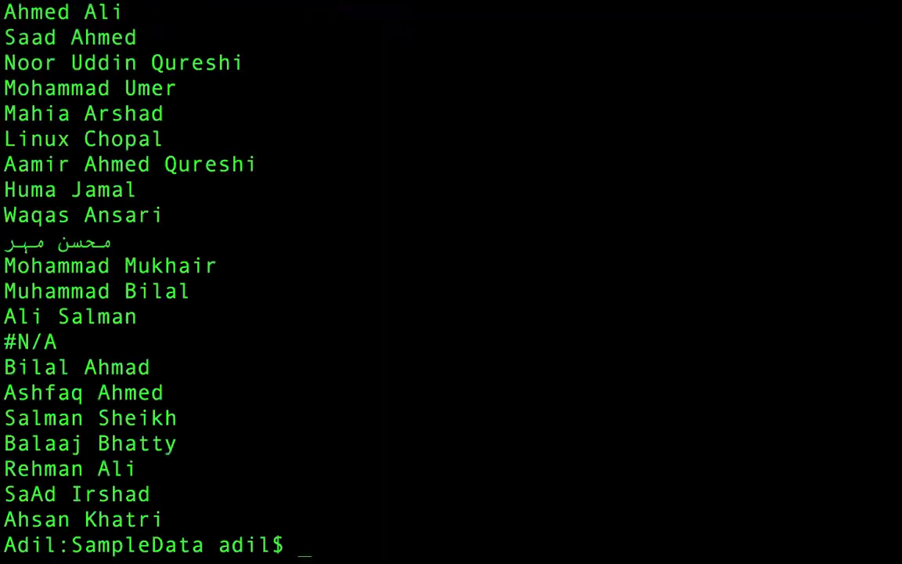
Look back through the extracted second-column values and clear the screen.
scroll(197, 192, "up", 3)
scroll(197, 192, "up", 15)
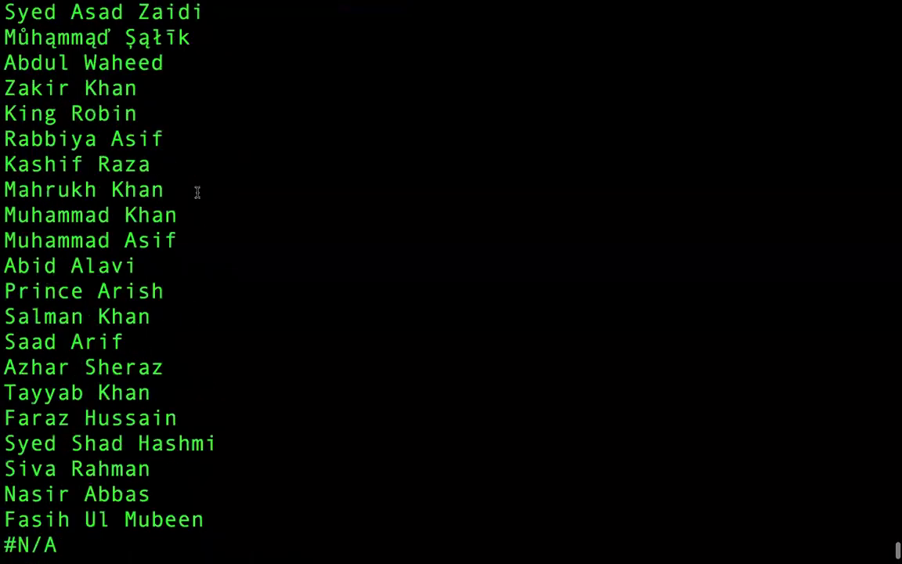
scroll(198, 192, "down", 20)
type("clear")
key("ctrl+l")
Recall the cut command and redirect its output to selecteddata.txt, as cut -f 2 sampledataaa > selecteddata.txt.
key("Up")
type(">")
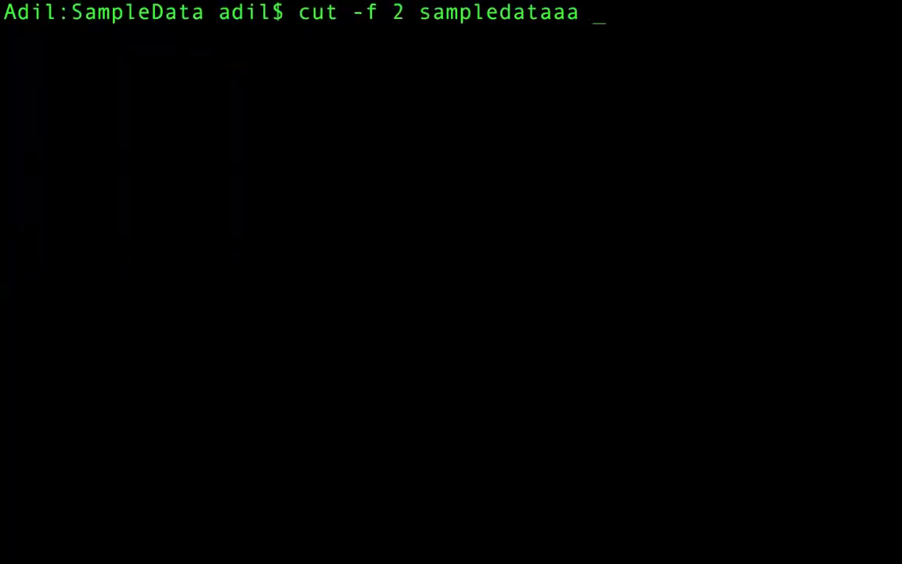
type(" so")
key("BackSpace")
key("BackSpace")
type("selectedata")
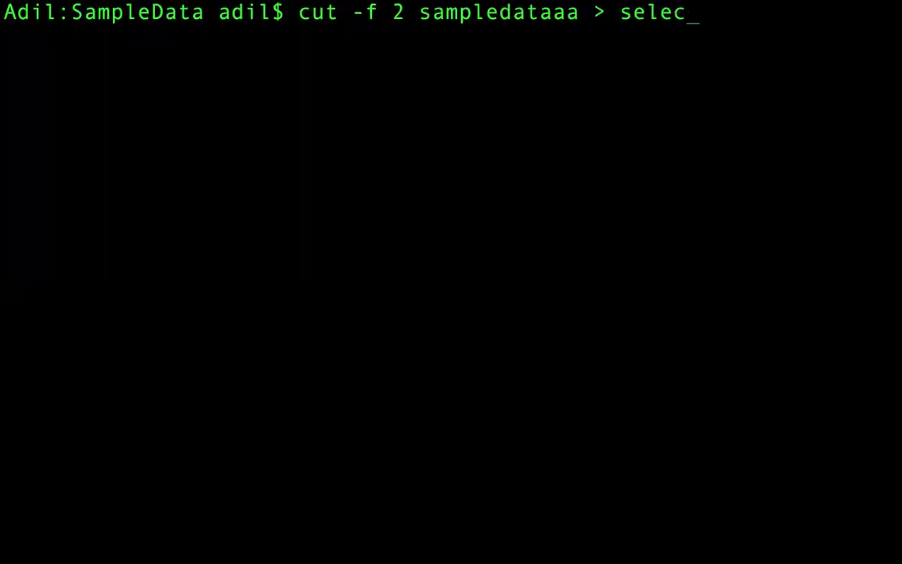
key("Left")
key("Left")
key("Left")
type("d")
key("Right")
key("Right")
key("Right")
type(".txt")
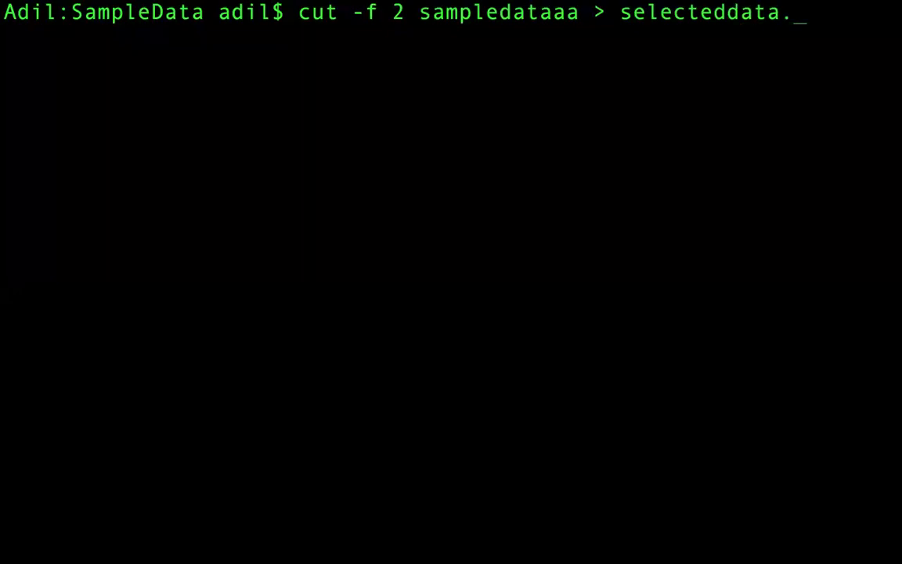